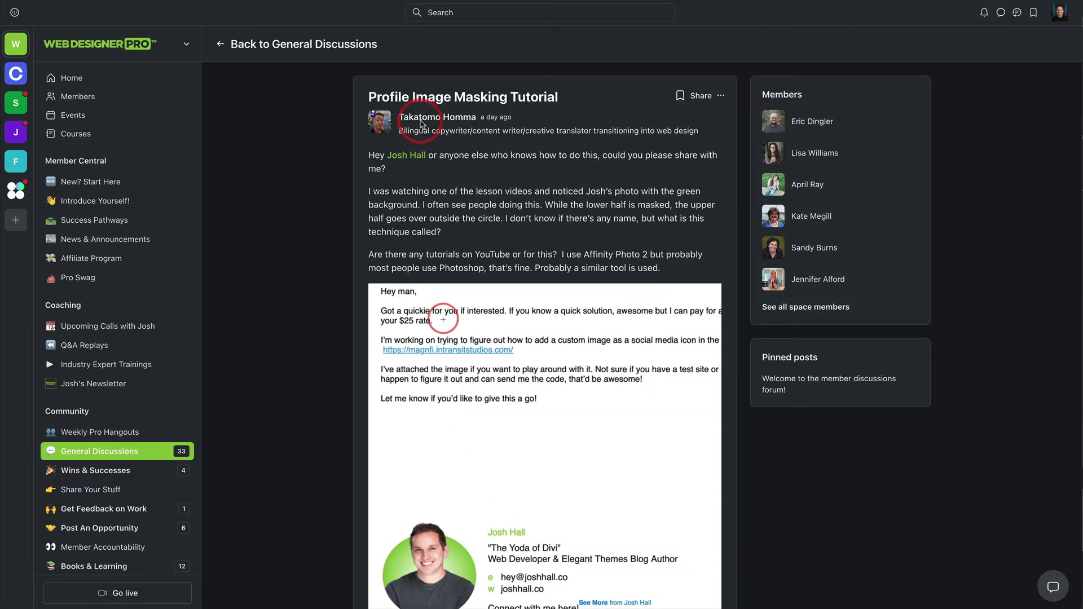
# Scroll through the Profile Image Masking Tutorial post in the Web Designer Pro community.
pyautogui.scroll(-1, 539, 119)
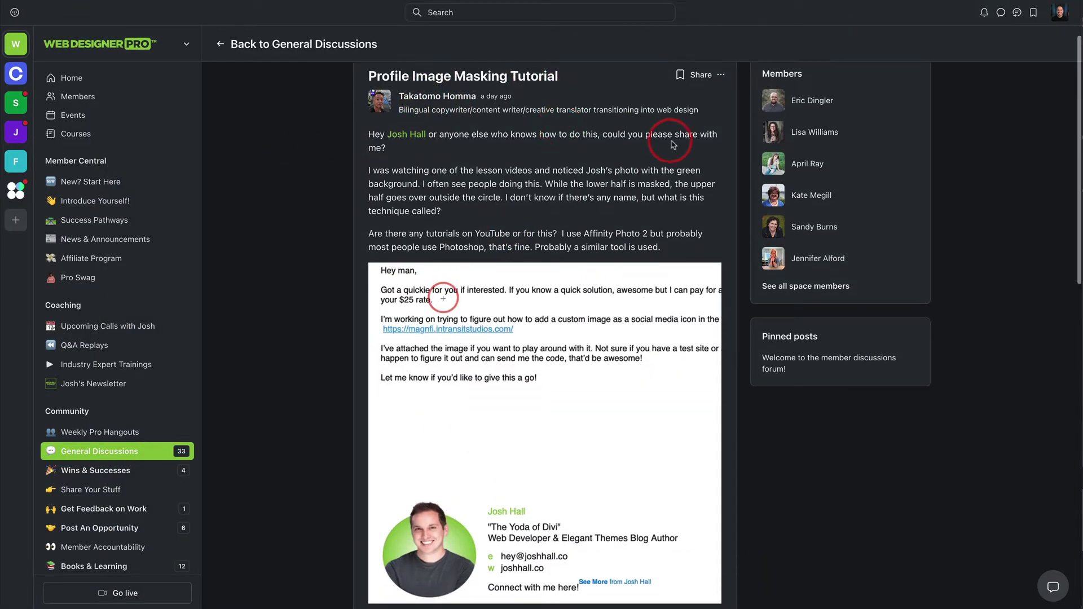
pyautogui.scroll(-1, 466, 530)
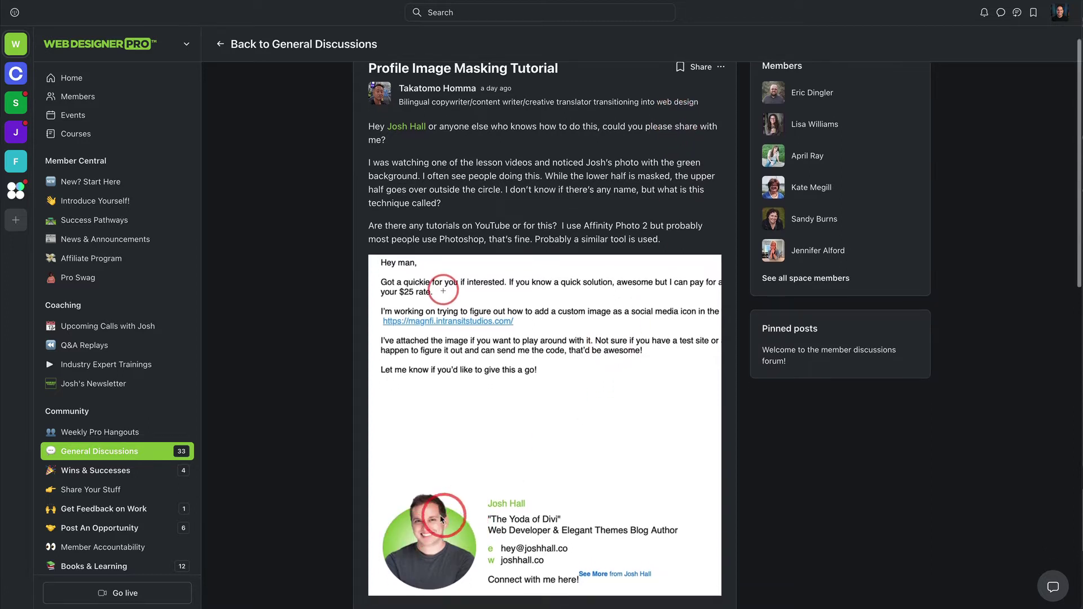
pyautogui.scroll(1, 543, 351)
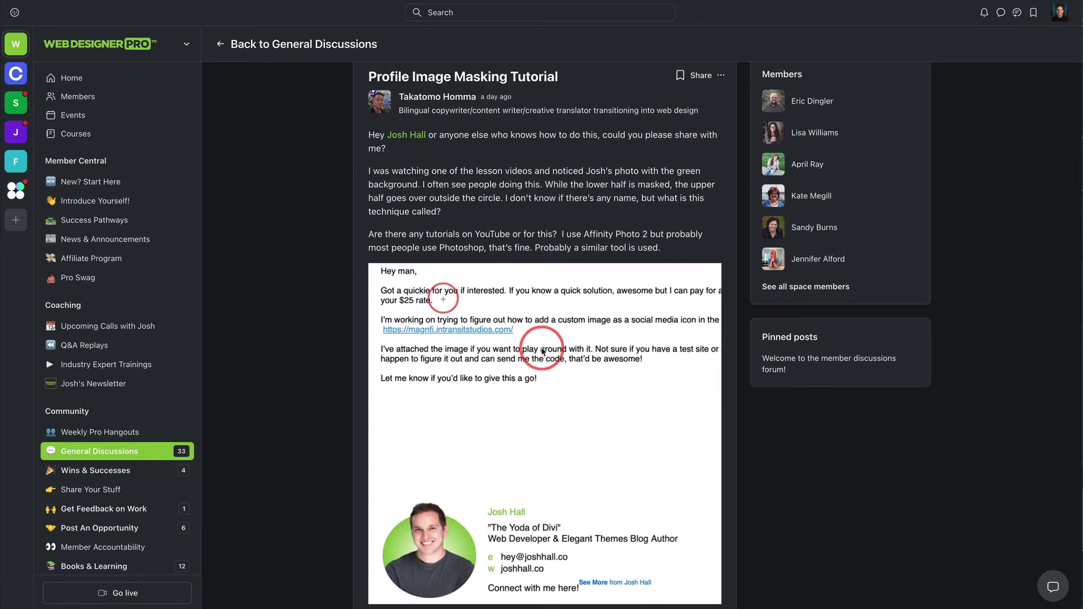
pyautogui.scroll(1, 542, 351)
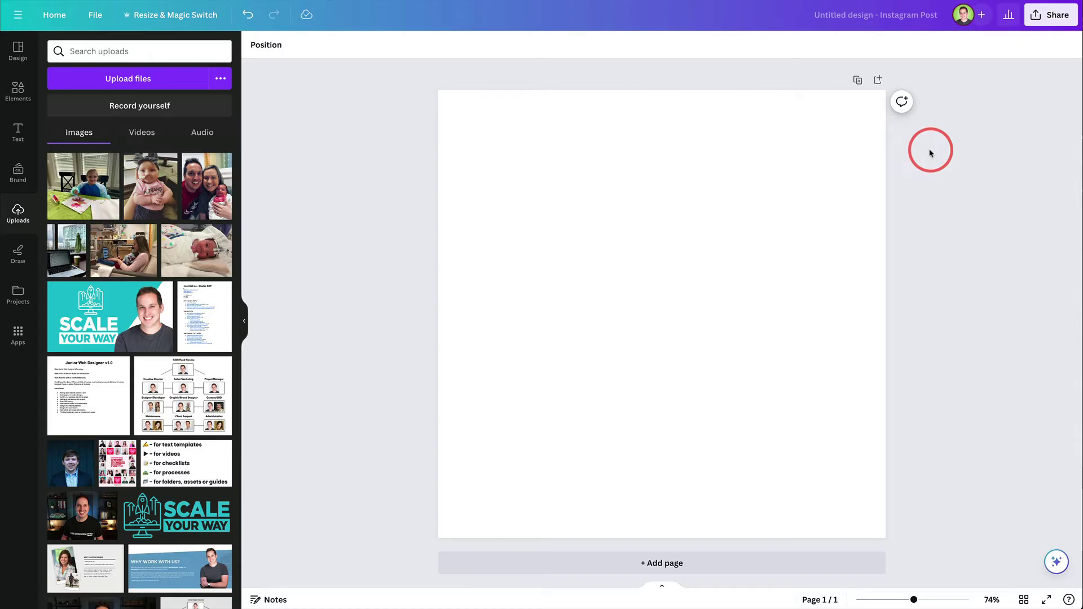
# Add the dark bookshelf headshot photo from Uploads onto the blank Instagram post.
pyautogui.scroll(-1, 141, 300)
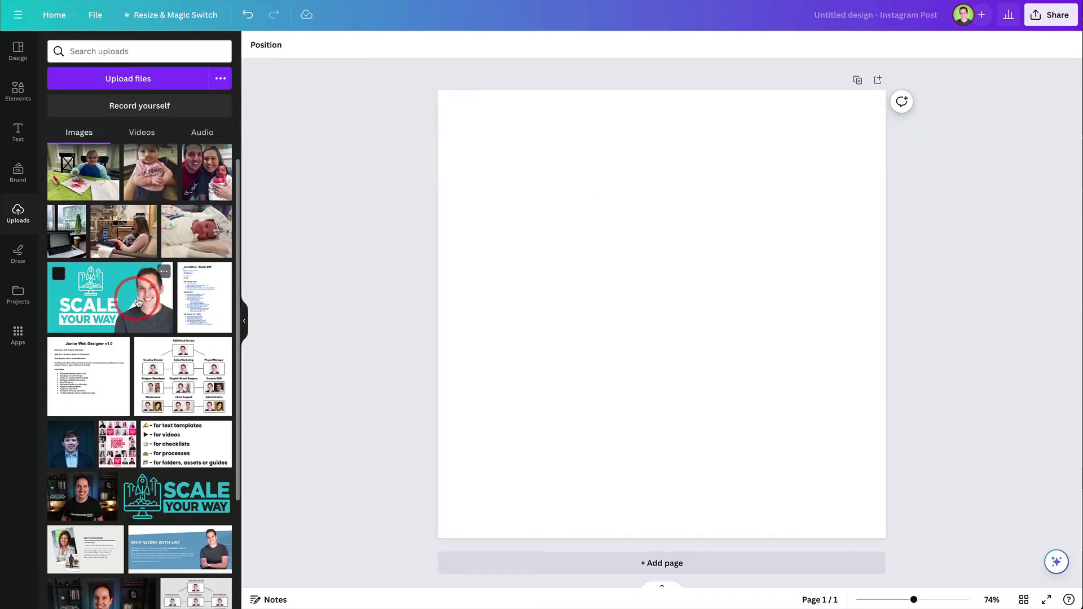
pyautogui.scroll(1, 138, 302)
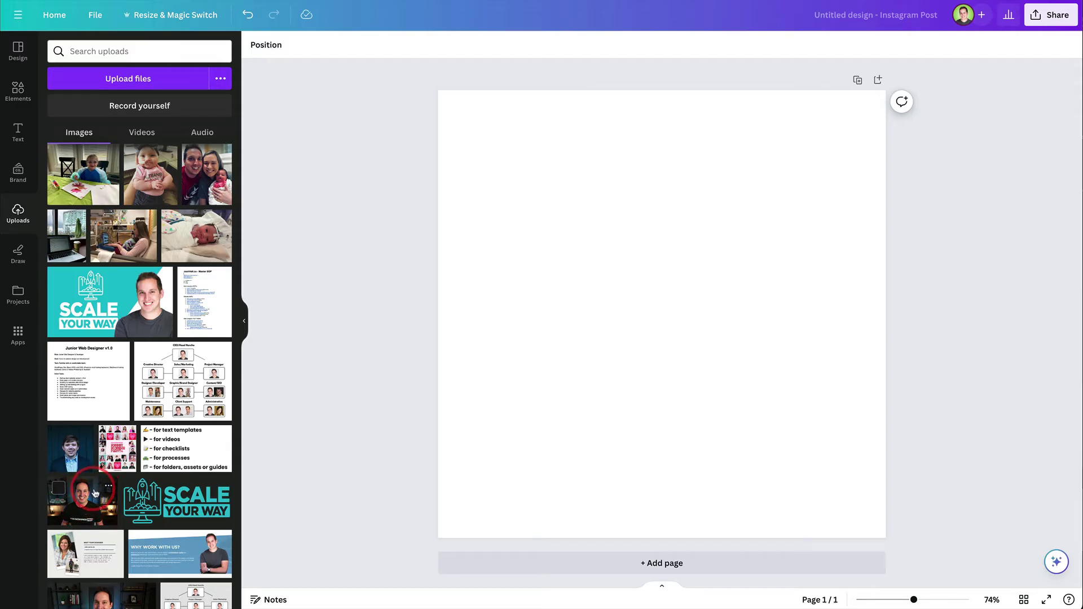
pyautogui.click(93, 495)
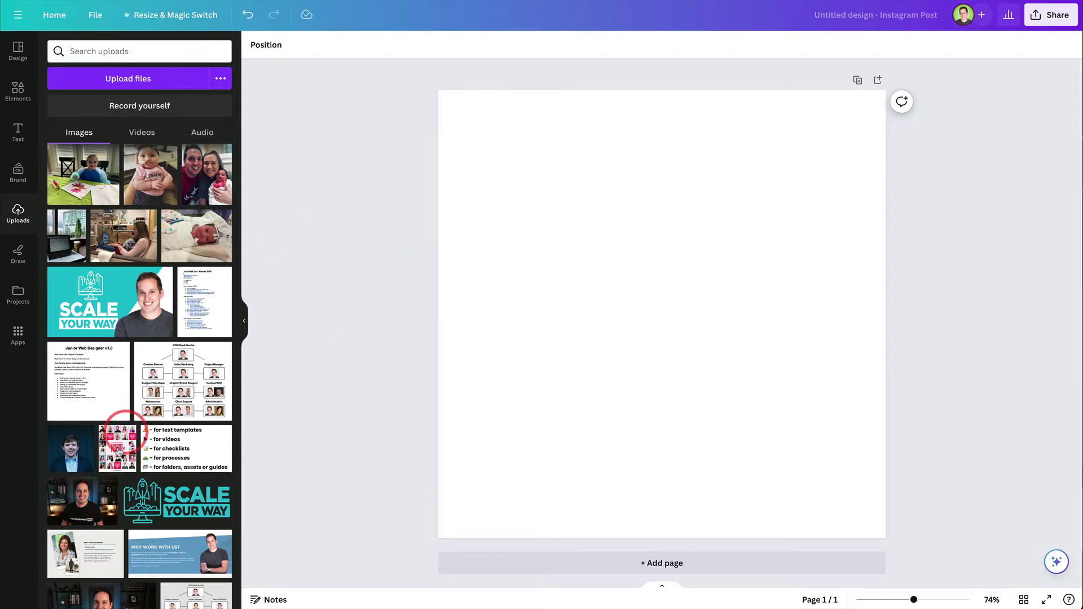
pyautogui.click(84, 501)
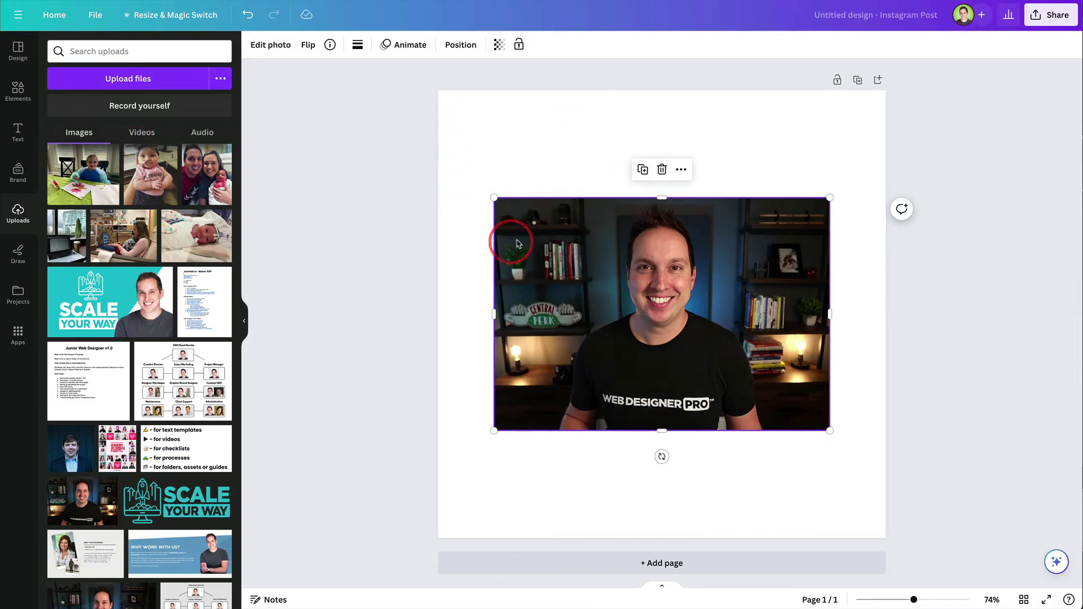
# Search Elements for 'frames', add the circle frame, and drop the bookshelf photo into it.
pyautogui.click(19, 93)
pyautogui.click(130, 52)
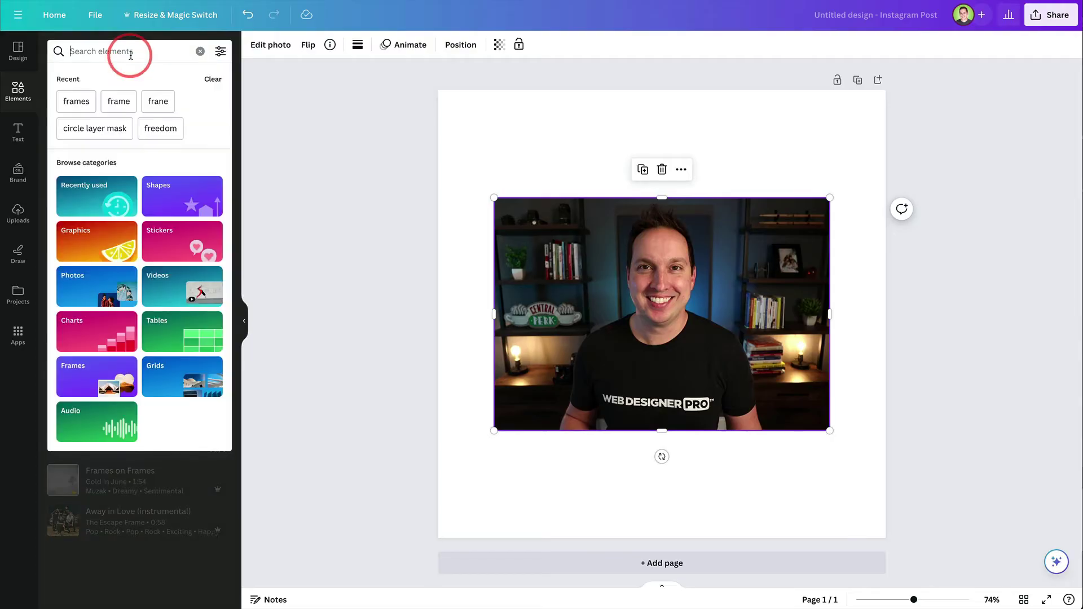
pyautogui.write('frames')
pyautogui.press('Return')
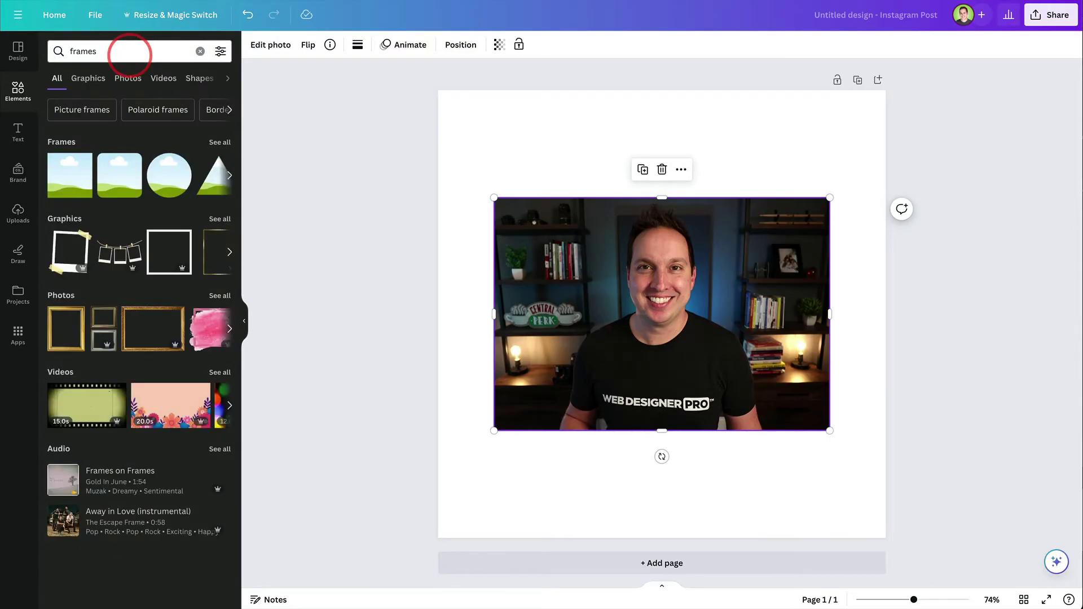
pyautogui.click(224, 142)
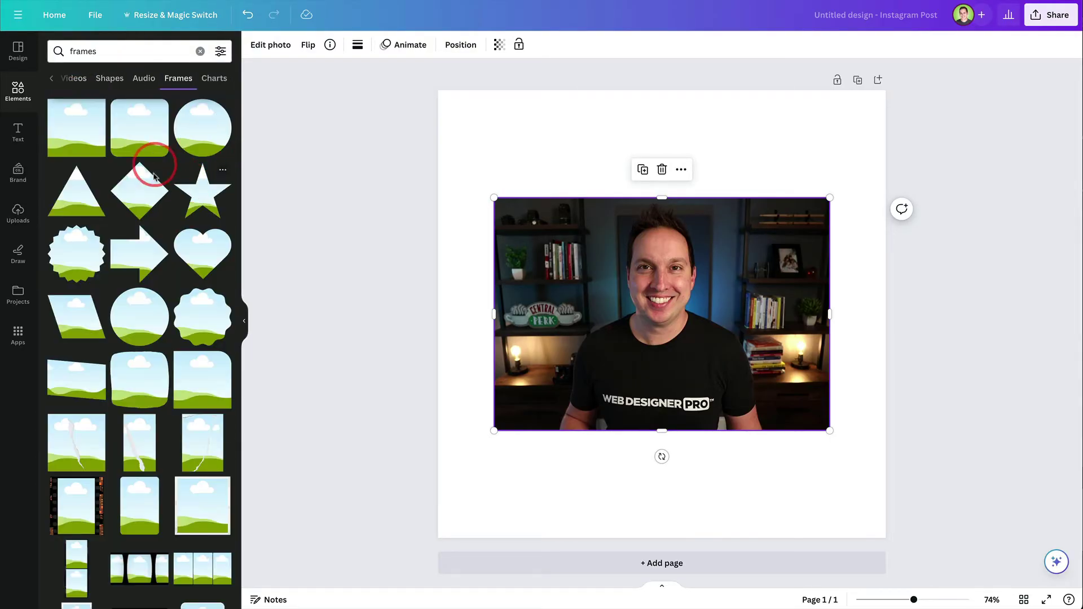
pyautogui.scroll(-6, 155, 203)
pyautogui.scroll(6, 141, 246)
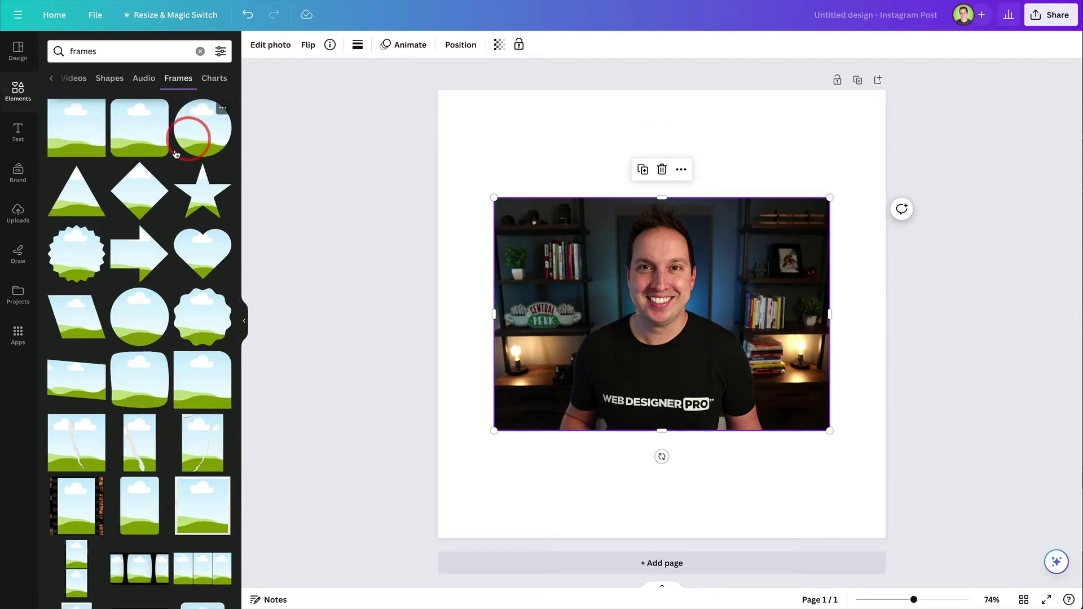
pyautogui.click(196, 127)
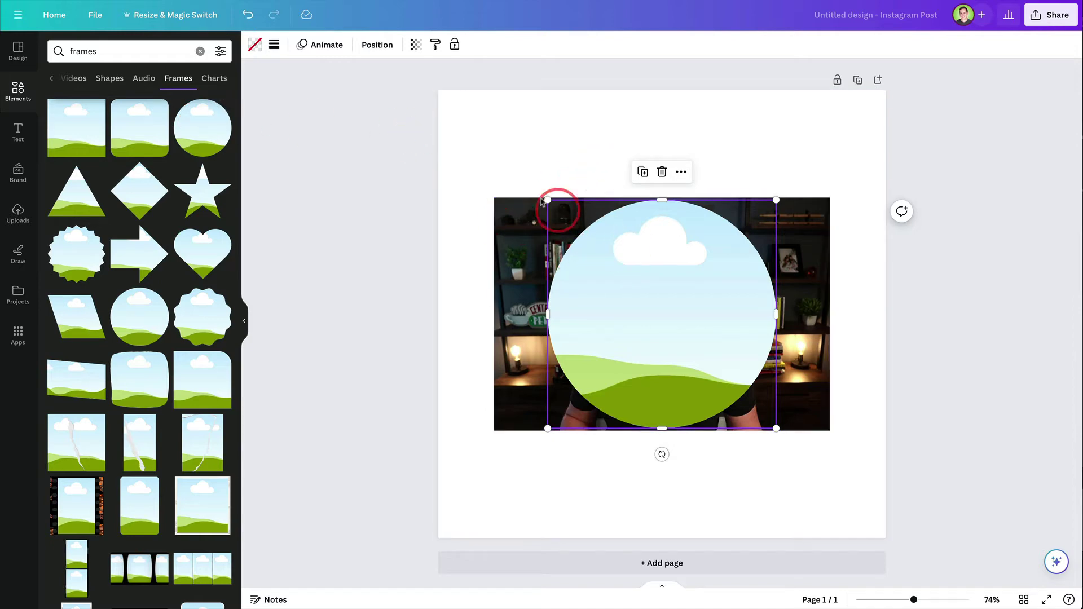
pyautogui.moveTo(516, 213); pyautogui.dragTo(615, 268)
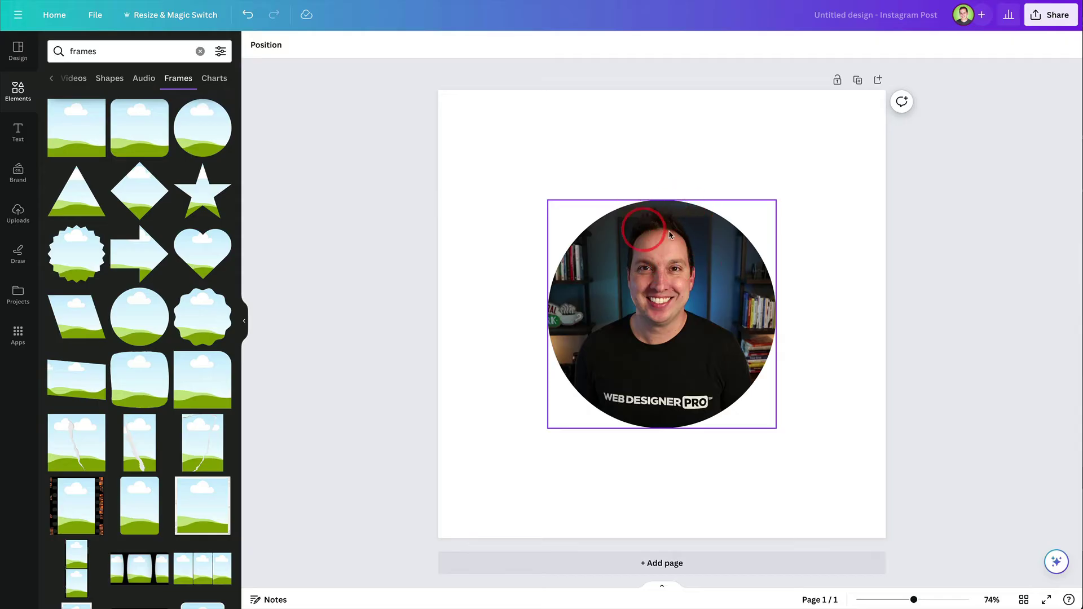
pyautogui.click(690, 202)
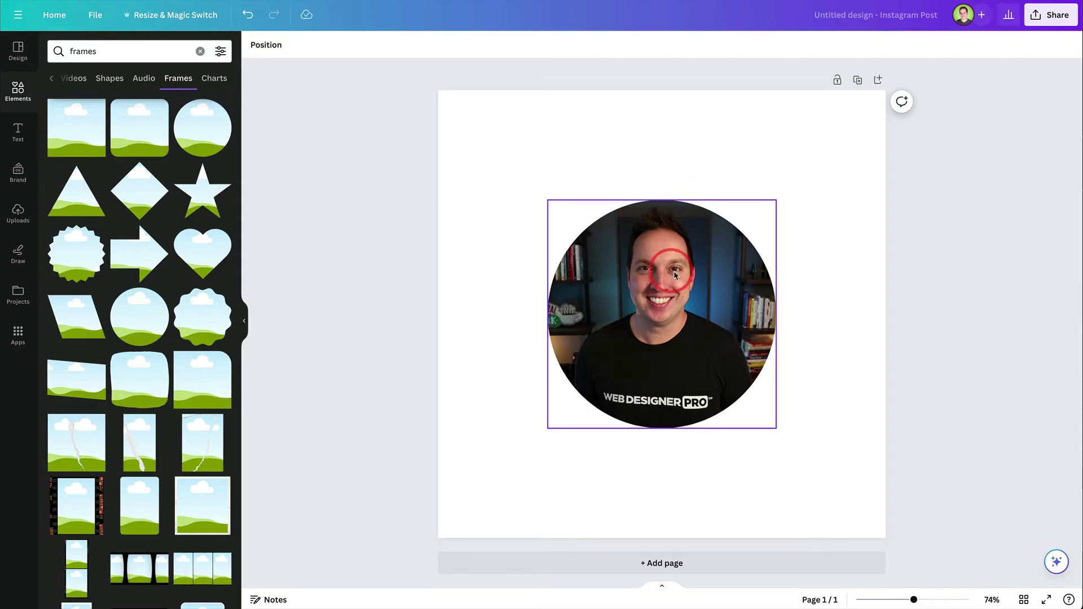
# Resize and shift the photo inside the circle so the face and shirt logo are centred.
pyautogui.doubleClick(699, 276)
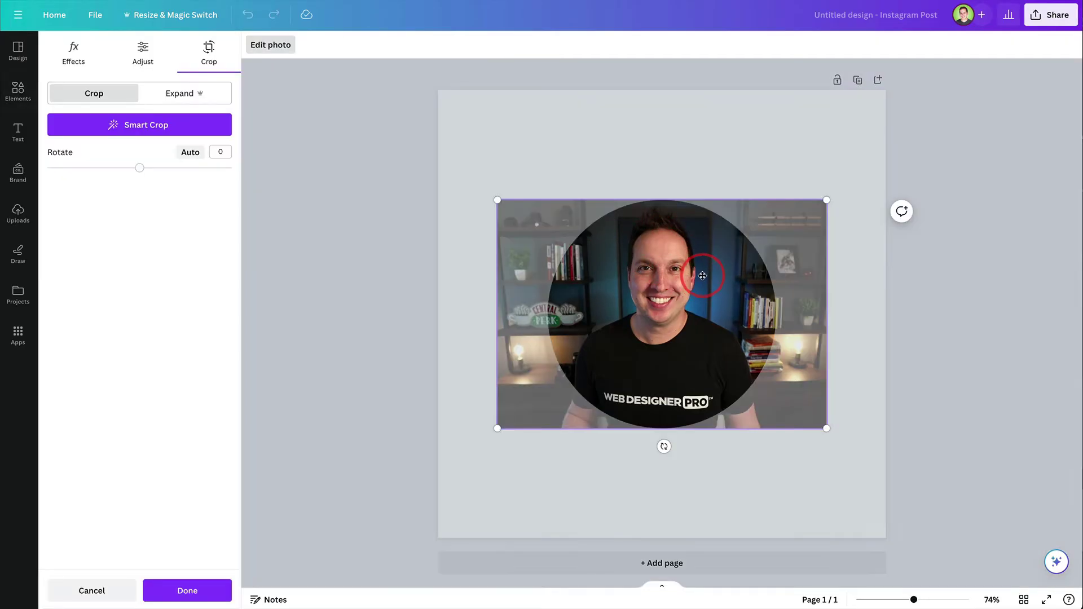
pyautogui.moveTo(827, 200); pyautogui.dragTo(895, 150)
pyautogui.moveTo(839, 186)
pyautogui.mouseDown()
pyautogui.moveTo(818, 181)
pyautogui.moveTo(804, 192)
pyautogui.moveTo(818, 185)
pyautogui.mouseUp()
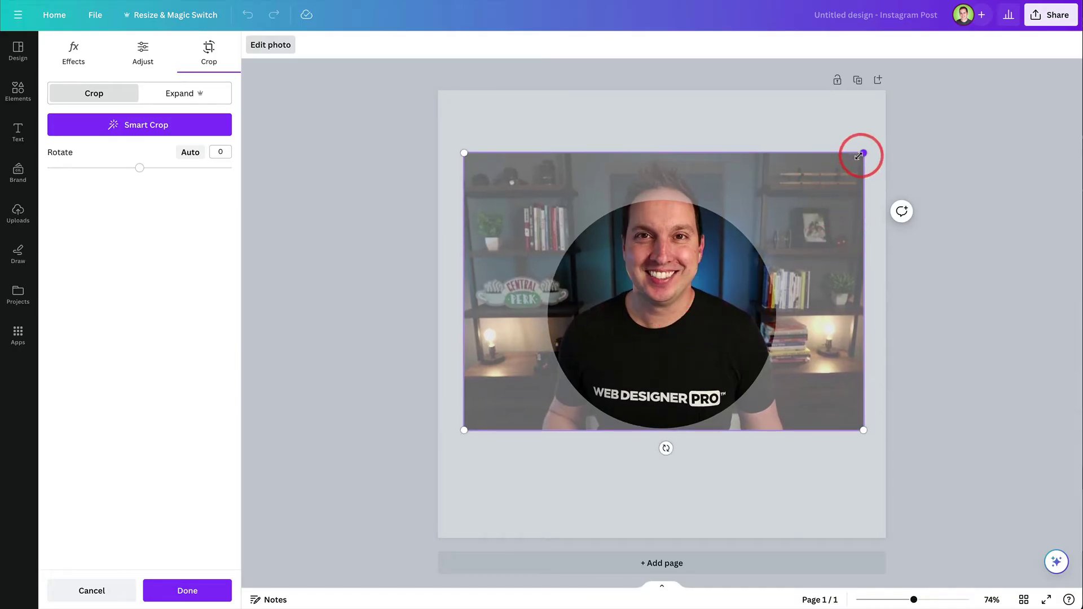
pyautogui.moveTo(859, 156); pyautogui.dragTo(843, 176)
pyautogui.press('Return')
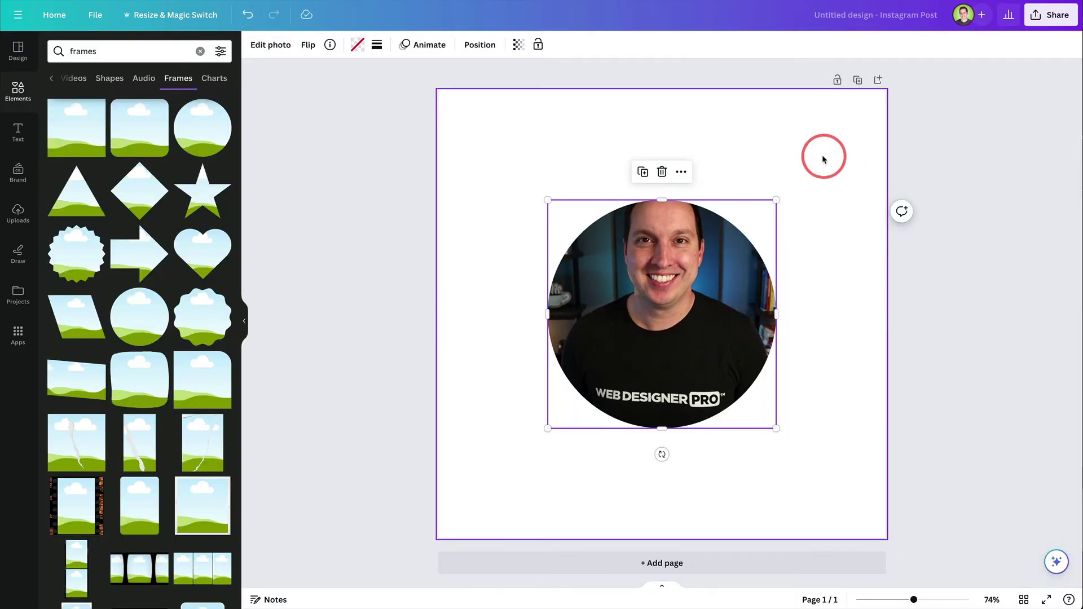
pyautogui.click(824, 156)
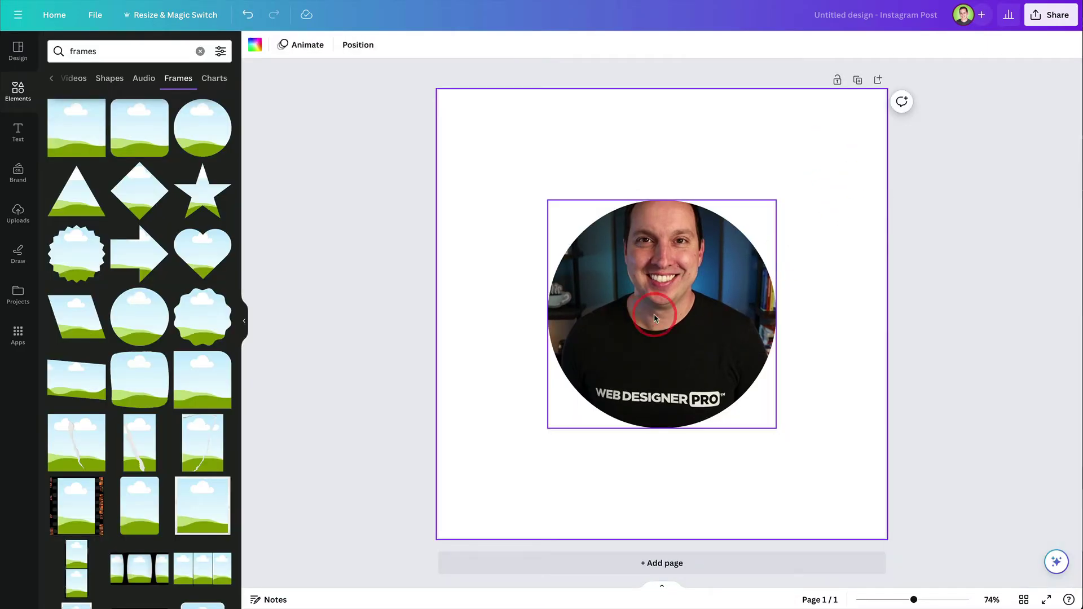
pyautogui.doubleClick(718, 262)
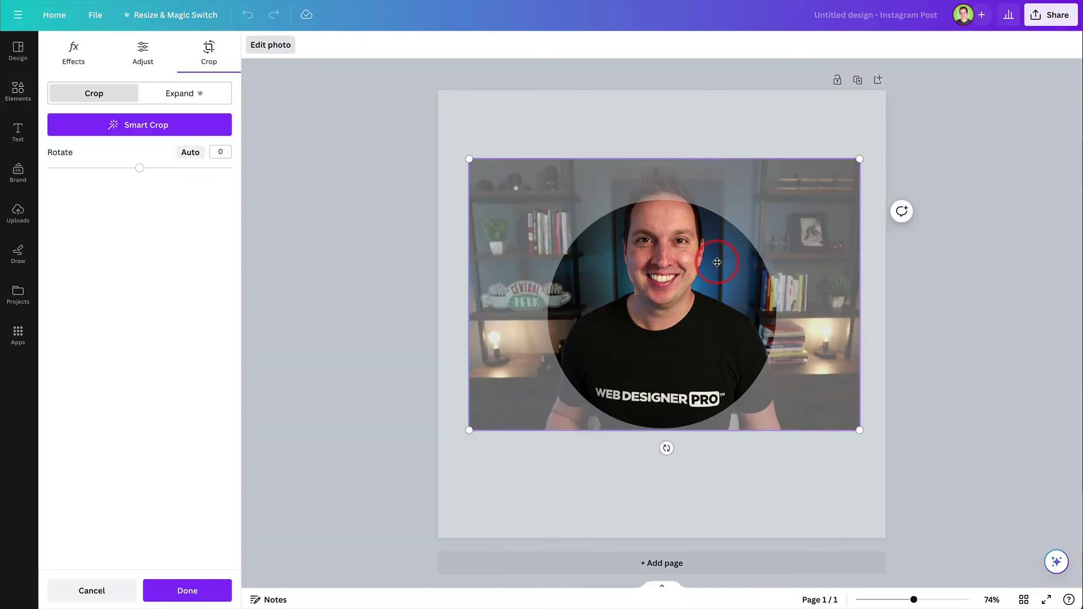
pyautogui.click(698, 113)
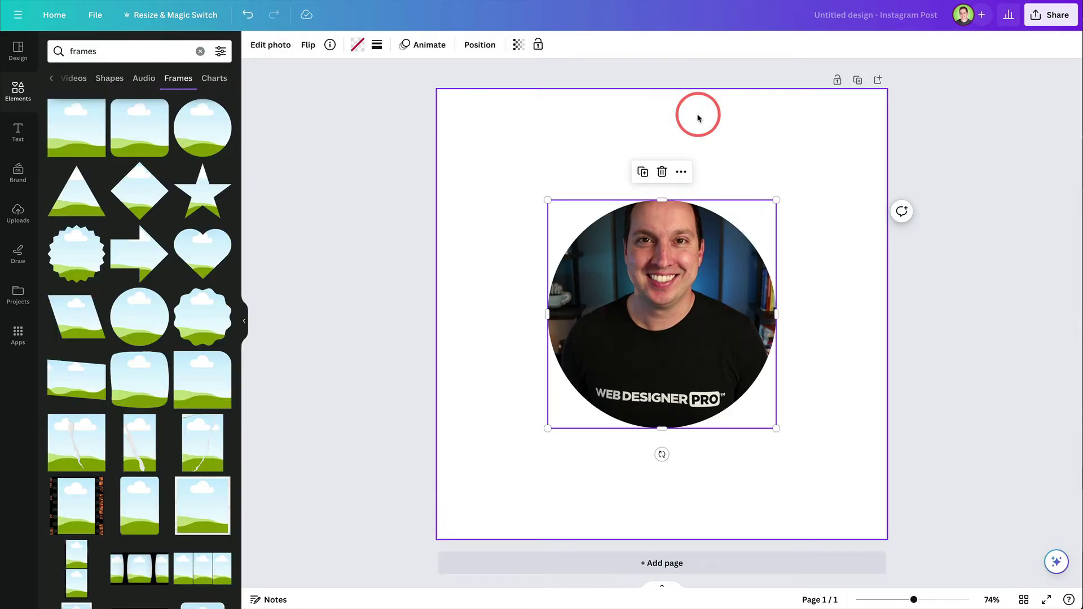
pyautogui.doubleClick(726, 289)
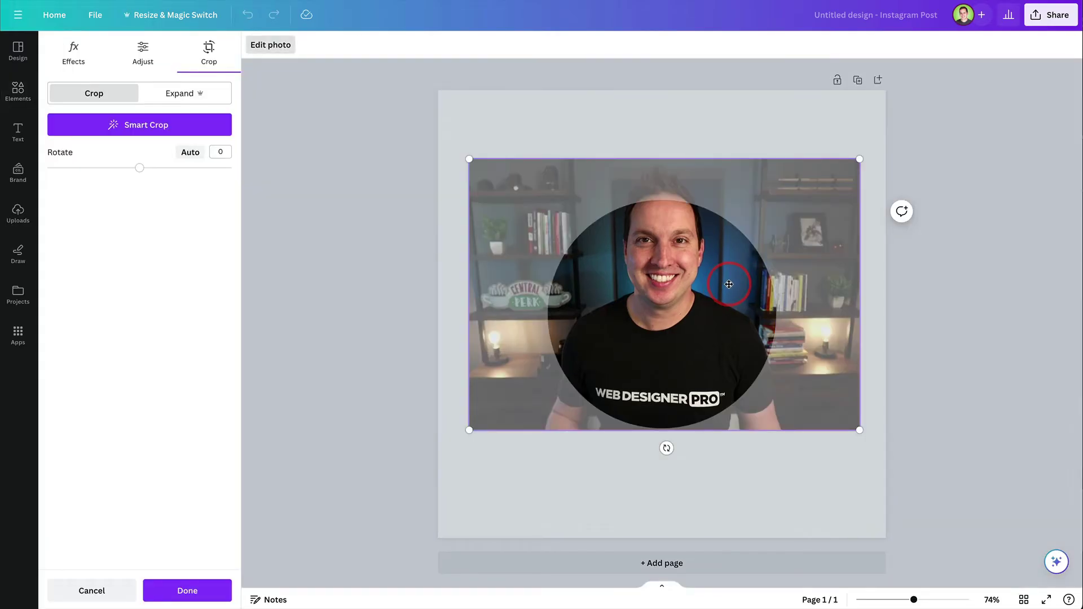
# Duplicate the circular photo and position the copy overlapping the original.
pyautogui.click(739, 117)
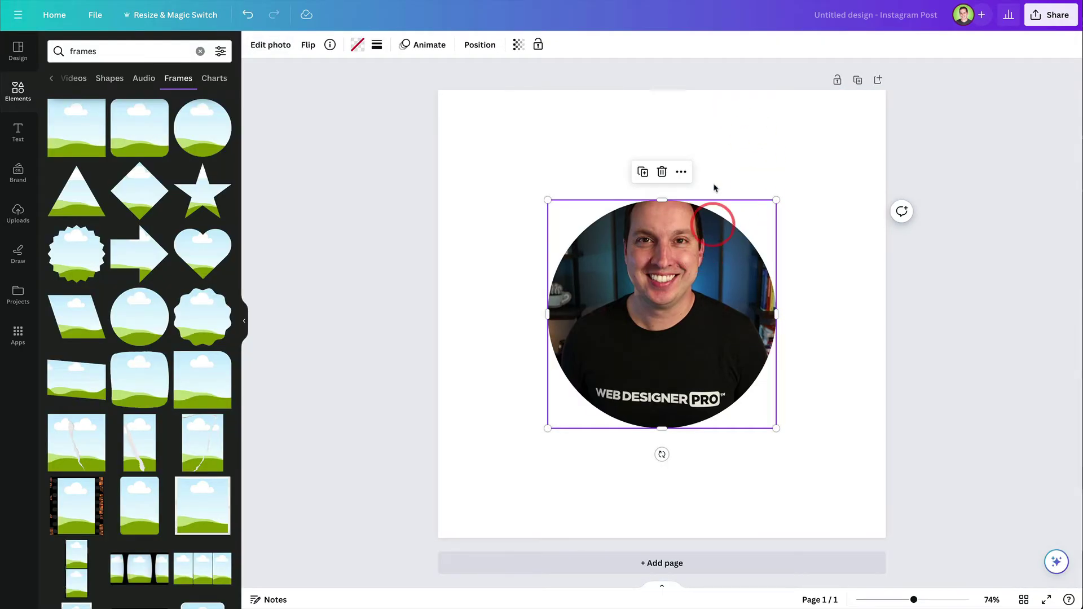
pyautogui.rightClick(692, 275)
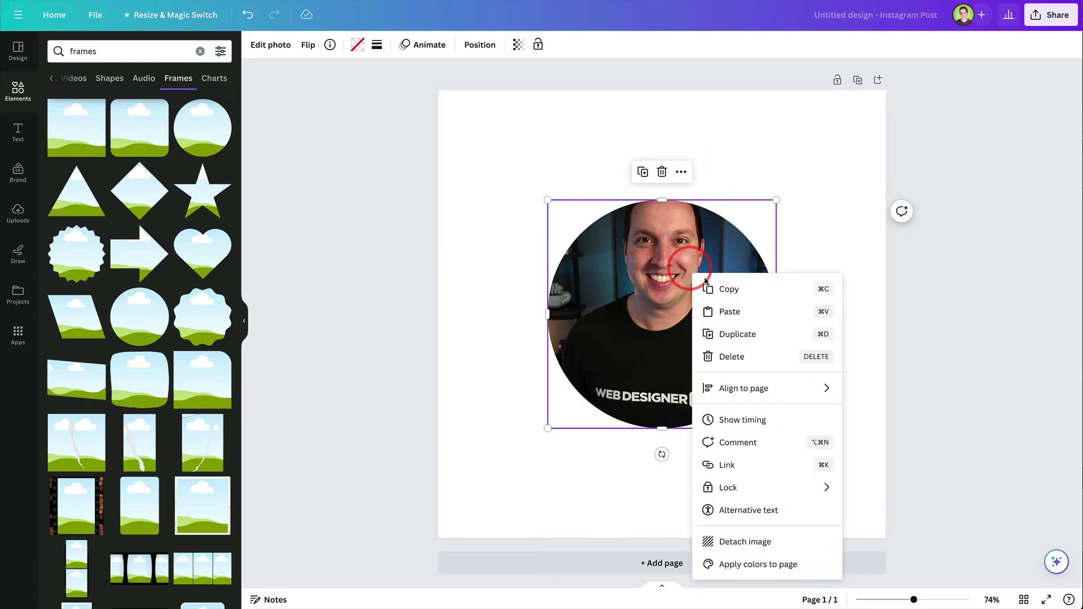
pyautogui.click(731, 334)
pyautogui.moveTo(722, 337); pyautogui.dragTo(756, 361)
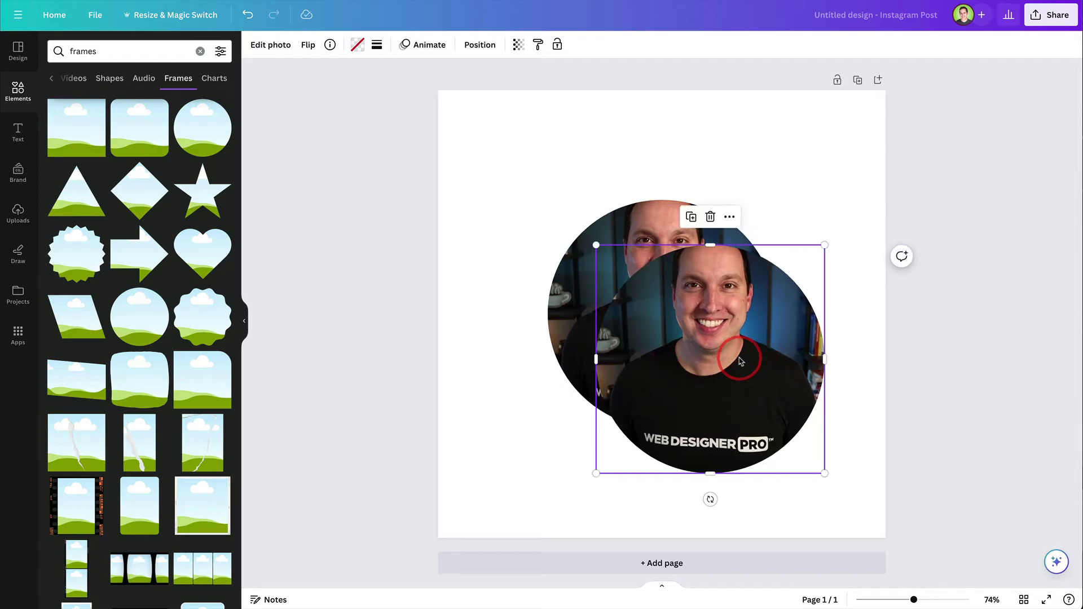
pyautogui.click(478, 46)
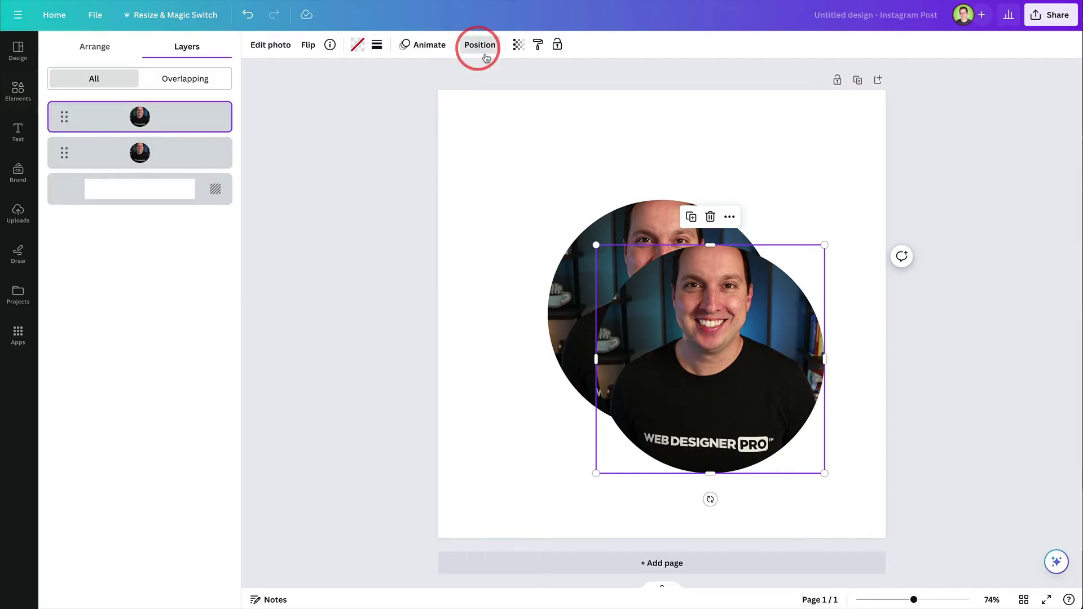
pyautogui.moveTo(213, 115)
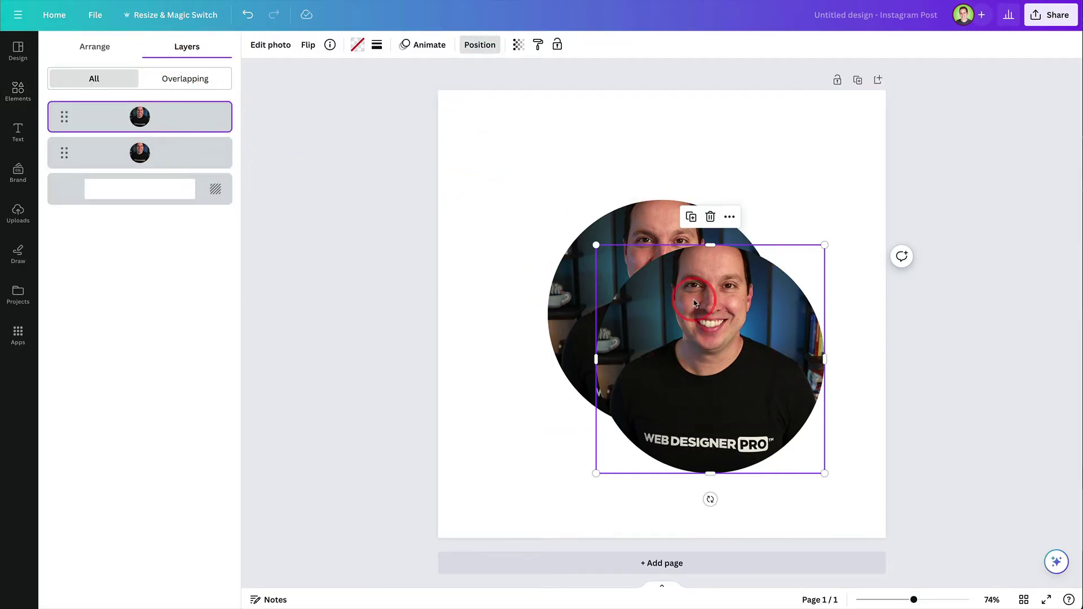
pyautogui.moveTo(710, 293); pyautogui.dragTo(723, 317)
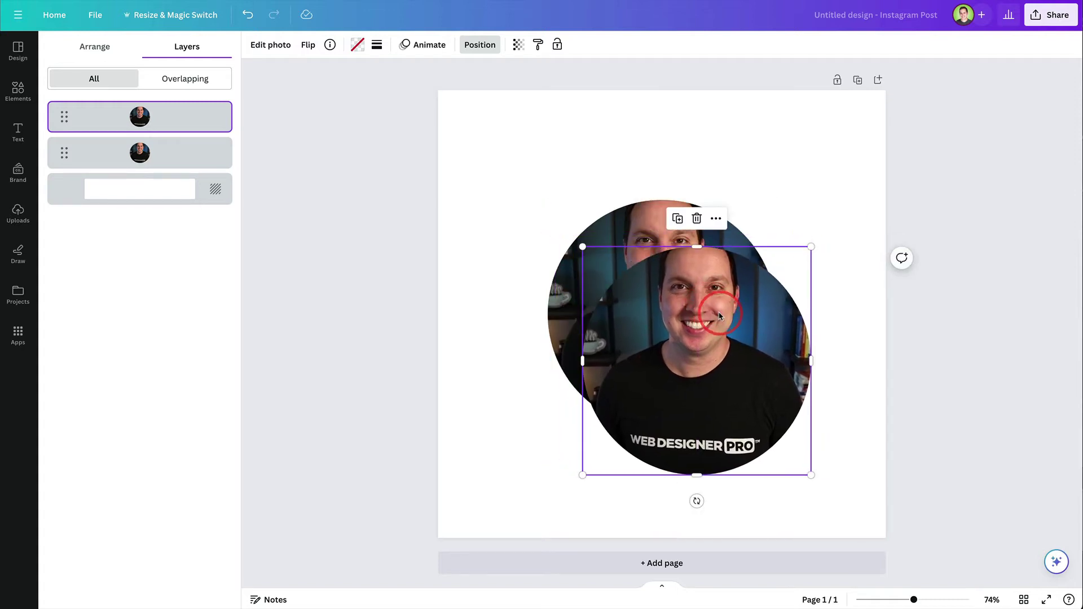
# Detach the photo from the copy's circle frame and drag it off the circle.
pyautogui.rightClick(768, 350)
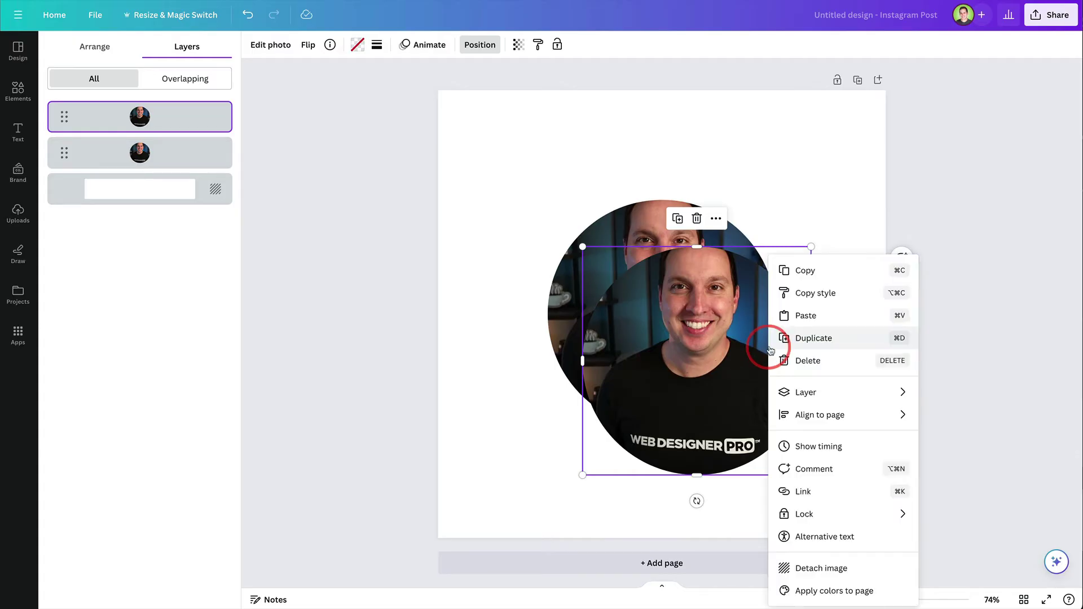
pyautogui.click(810, 571)
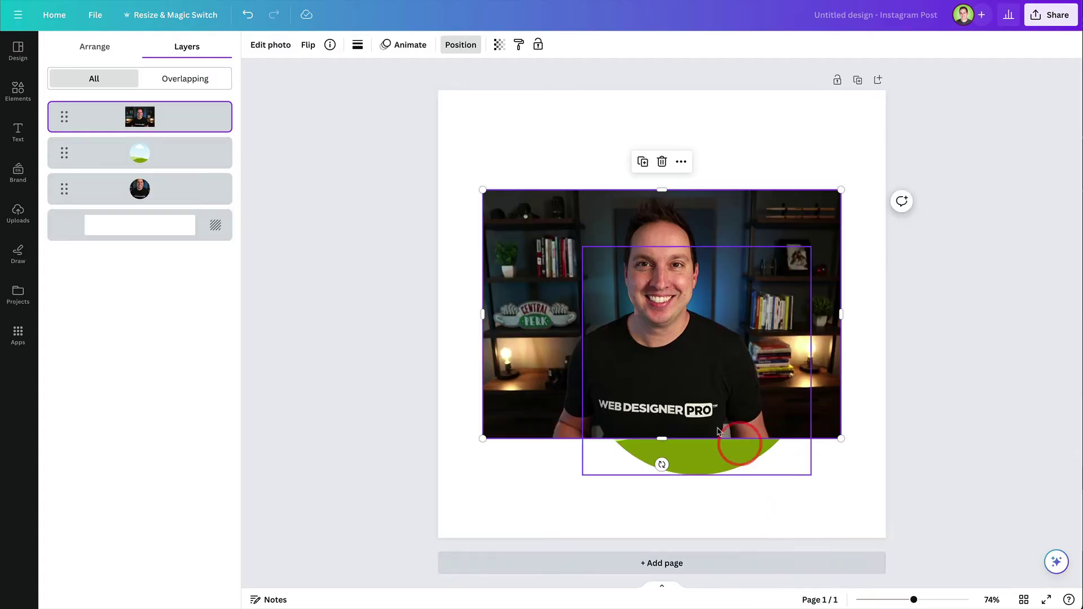
pyautogui.moveTo(764, 259); pyautogui.dragTo(628, 120)
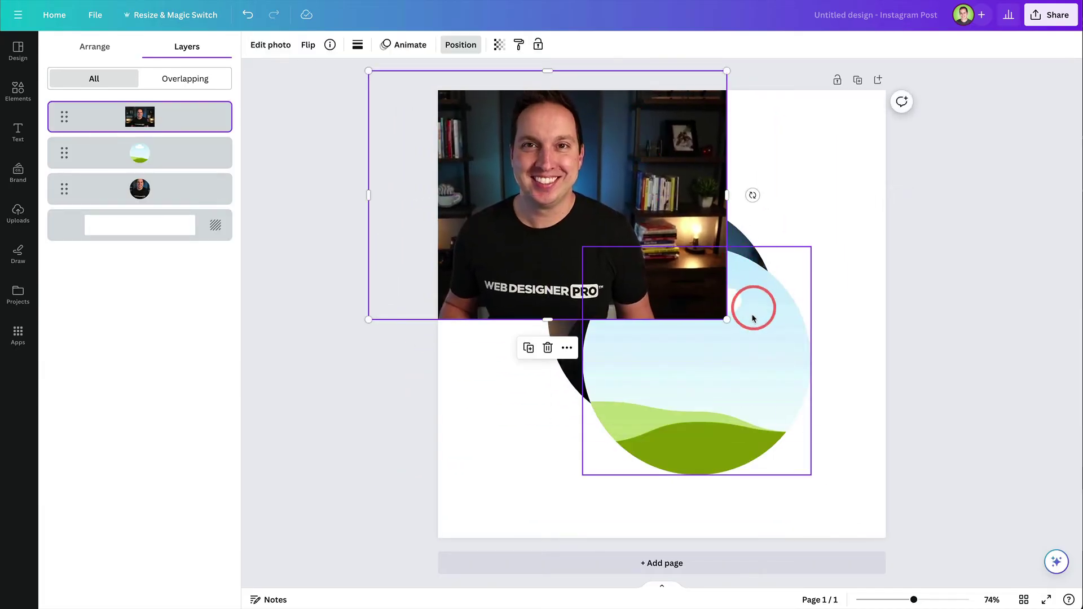
# Delete the empty circle frame and move the rectangular photo down over the circle.
pyautogui.click(192, 154)
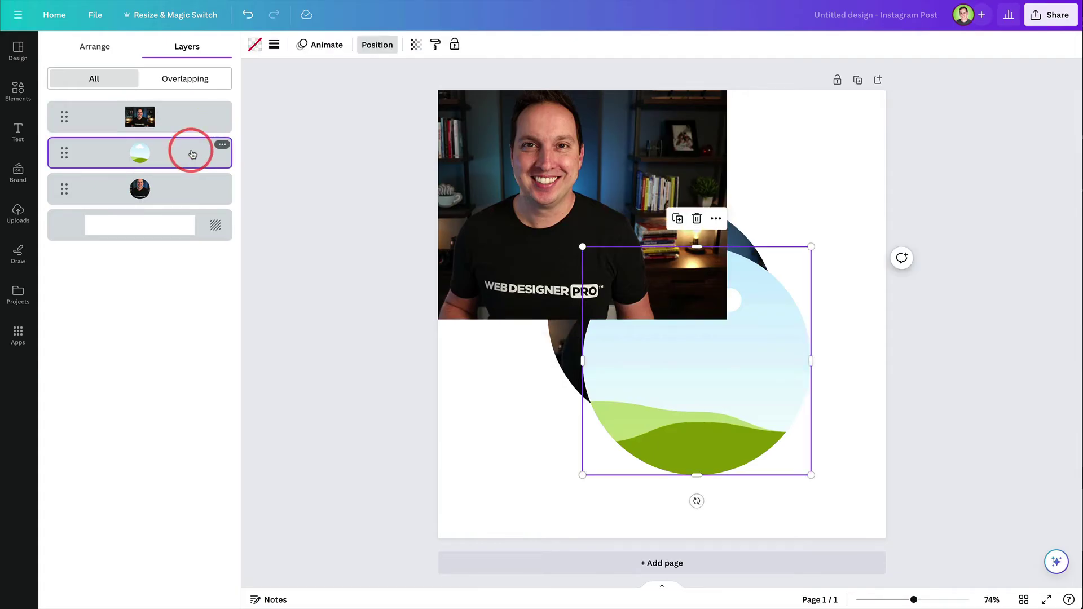
pyautogui.press('Delete')
pyautogui.click(625, 156)
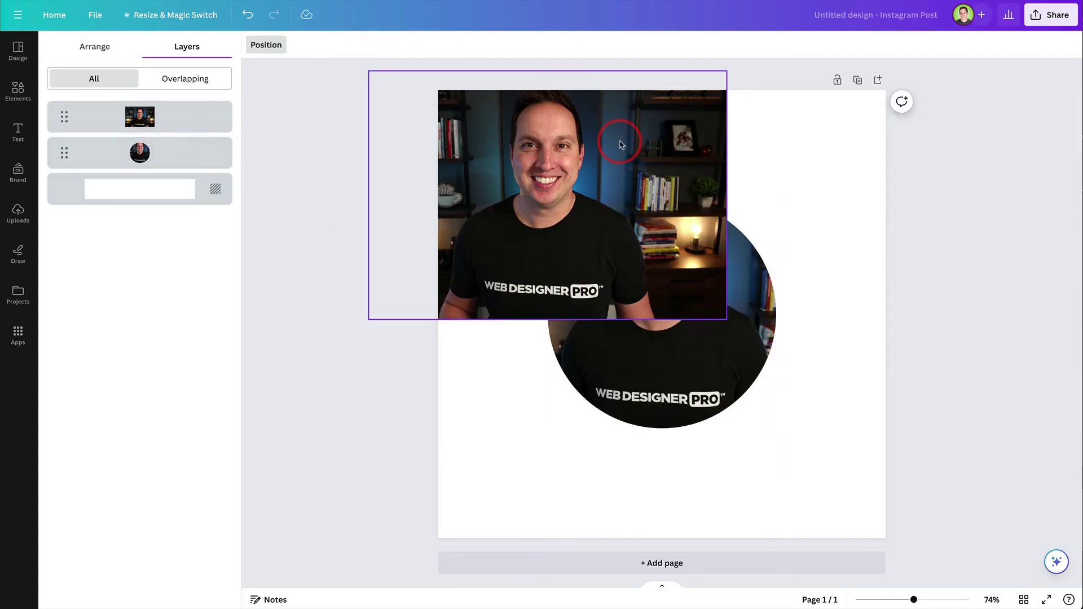
pyautogui.moveTo(619, 144); pyautogui.dragTo(756, 405)
# Lock the circular photo in place.
pyautogui.click(811, 152)
pyautogui.moveTo(810, 152); pyautogui.dragTo(653, 235)
pyautogui.moveTo(653, 235); pyautogui.dragTo(647, 253)
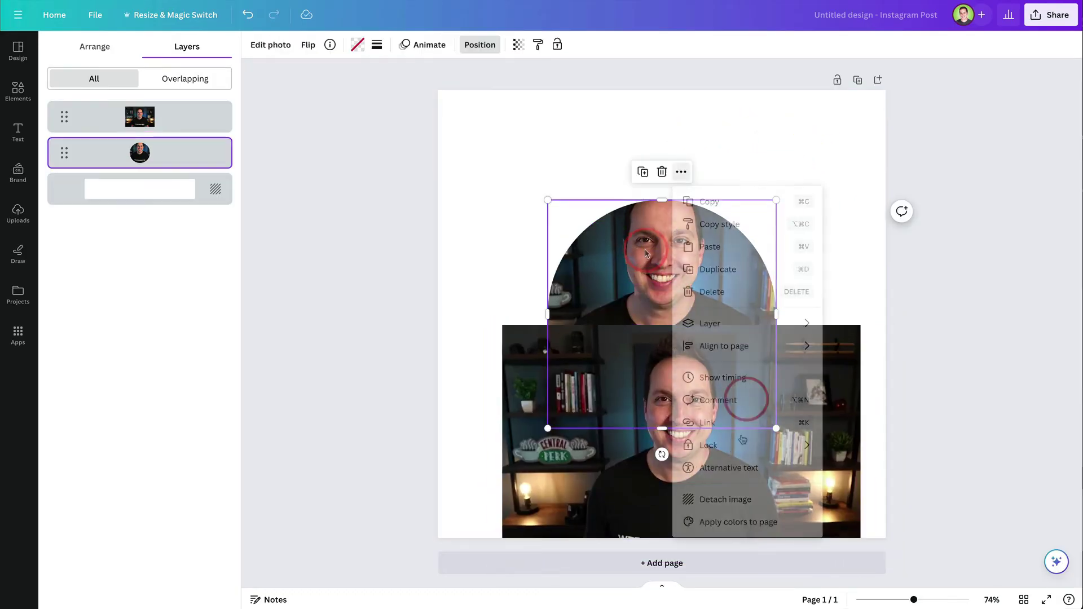
pyautogui.moveTo(736, 452)
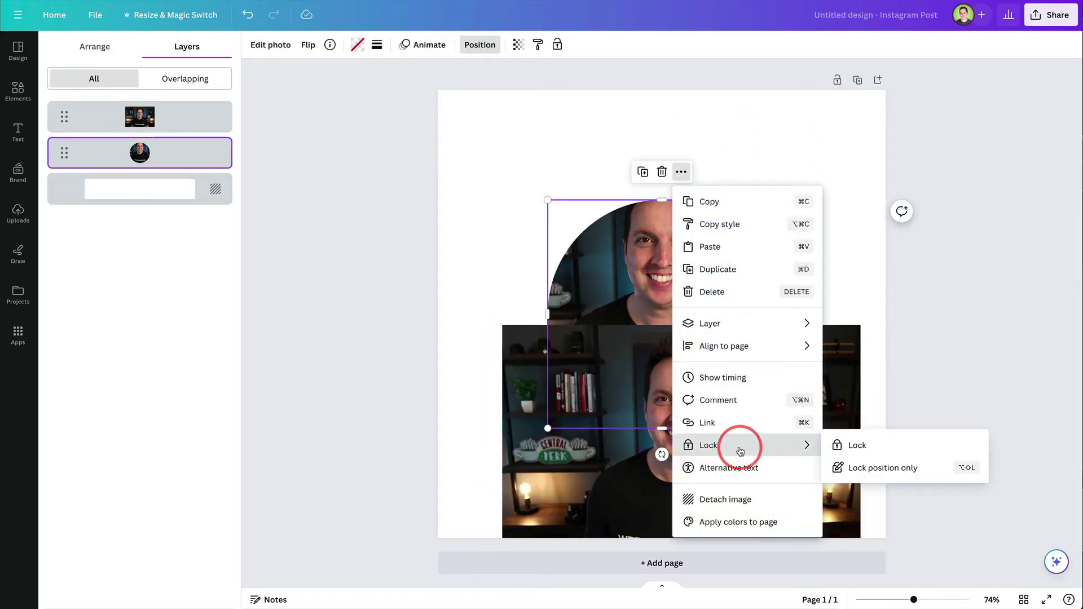
pyautogui.click(849, 444)
pyautogui.click(837, 230)
# Enlarge the rectangular photo and move it up to fully cover the circle.
pyautogui.moveTo(820, 448); pyautogui.dragTo(741, 377)
pyautogui.moveTo(829, 224); pyautogui.dragTo(890, 181)
pyautogui.moveTo(810, 278); pyautogui.dragTo(804, 243)
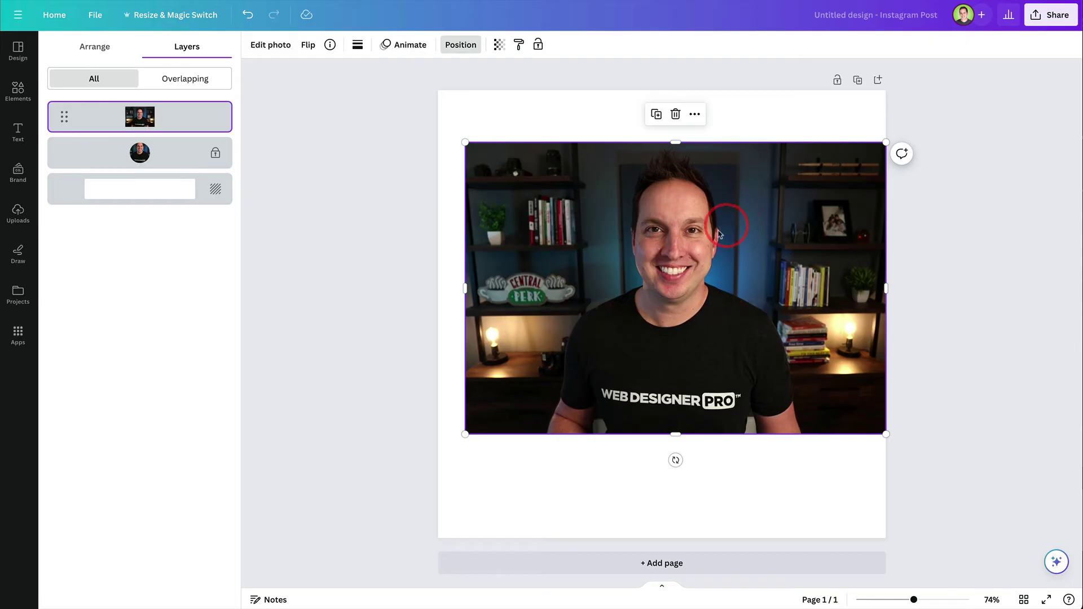
# Remove the rectangular photo's background with BG Remover.
pyautogui.click(280, 50)
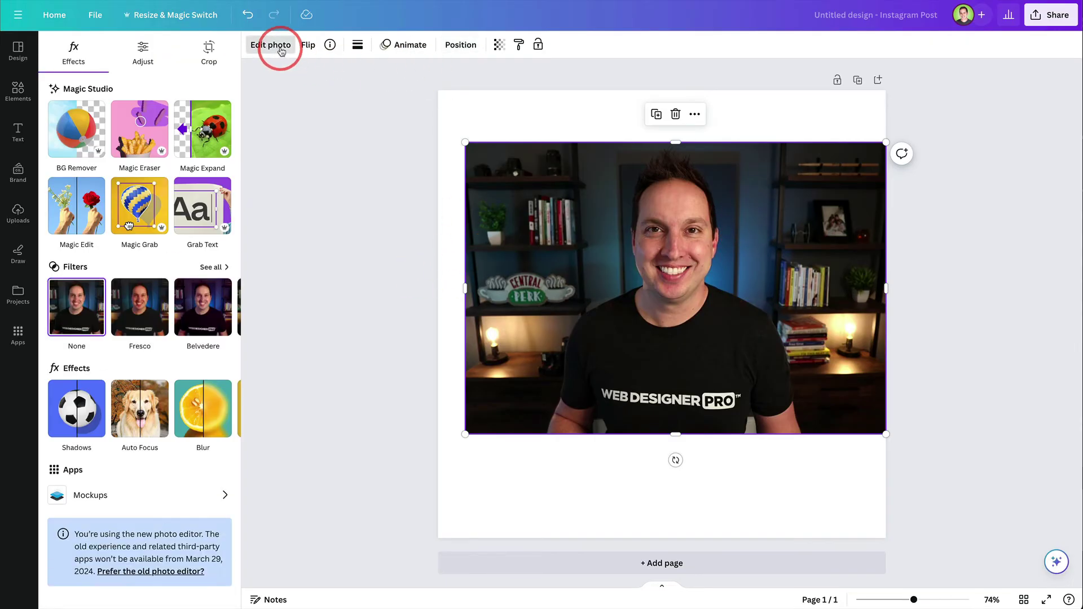
pyautogui.click(659, 276)
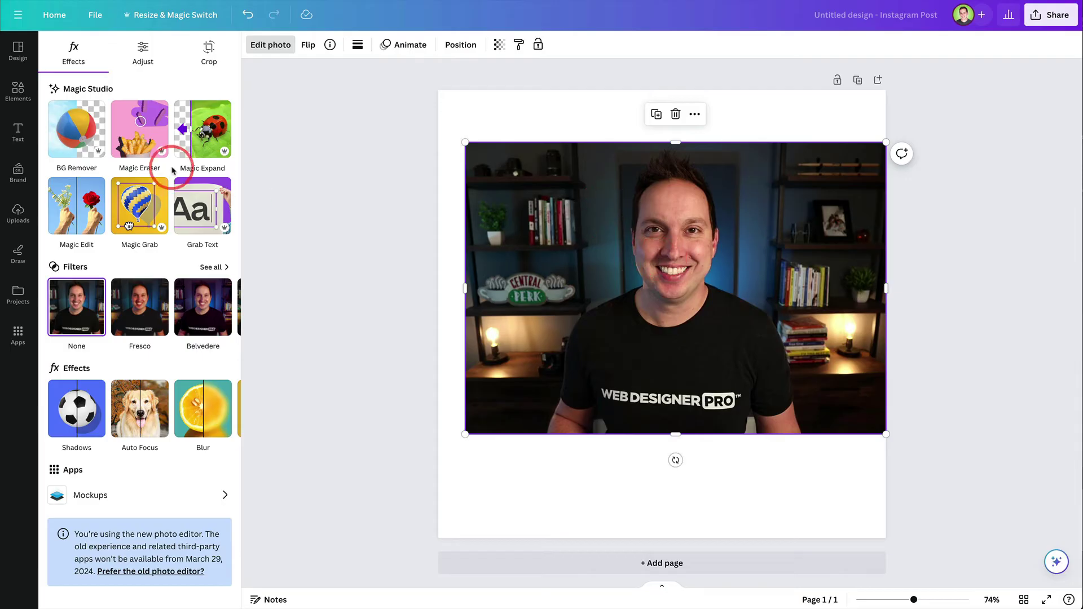
pyautogui.click(89, 134)
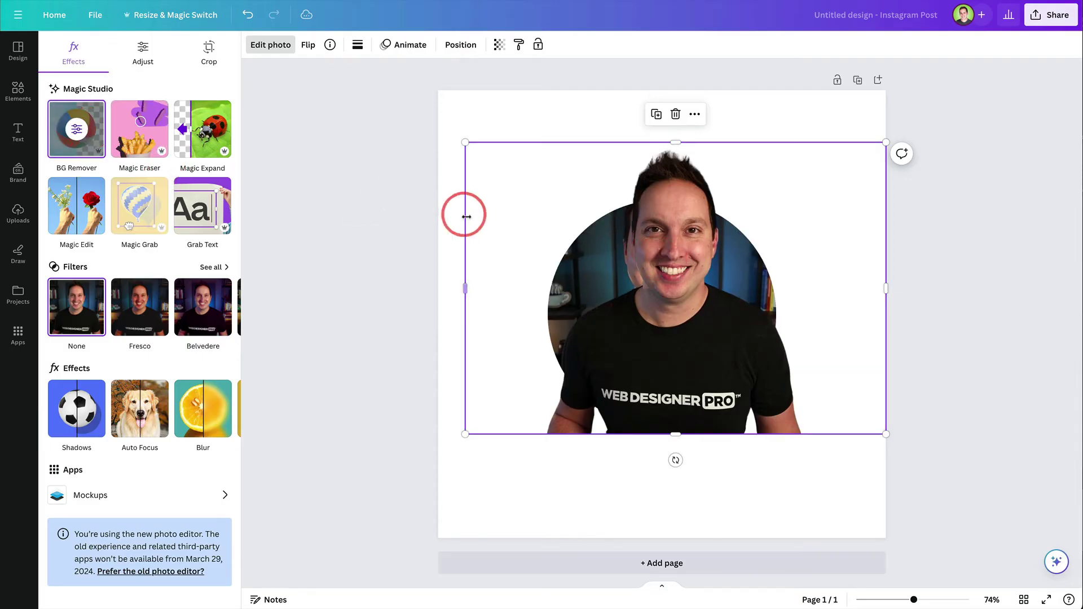
# Move and resize the cutout to align with the circle, head rising above it.
pyautogui.moveTo(691, 253)
pyautogui.mouseDown()
pyautogui.moveTo(677, 263)
pyautogui.moveTo(668, 251)
pyautogui.moveTo(678, 258)
pyautogui.mouseUp()
pyautogui.moveTo(453, 151); pyautogui.dragTo(460, 156)
pyautogui.moveTo(657, 287); pyautogui.dragTo(656, 282)
pyautogui.moveTo(873, 150)
pyautogui.mouseDown()
pyautogui.moveTo(848, 155)
pyautogui.moveTo(859, 152)
pyautogui.mouseUp()
pyautogui.moveTo(680, 250); pyautogui.dragTo(681, 250)
pyautogui.moveTo(460, 438); pyautogui.dragTo(464, 434)
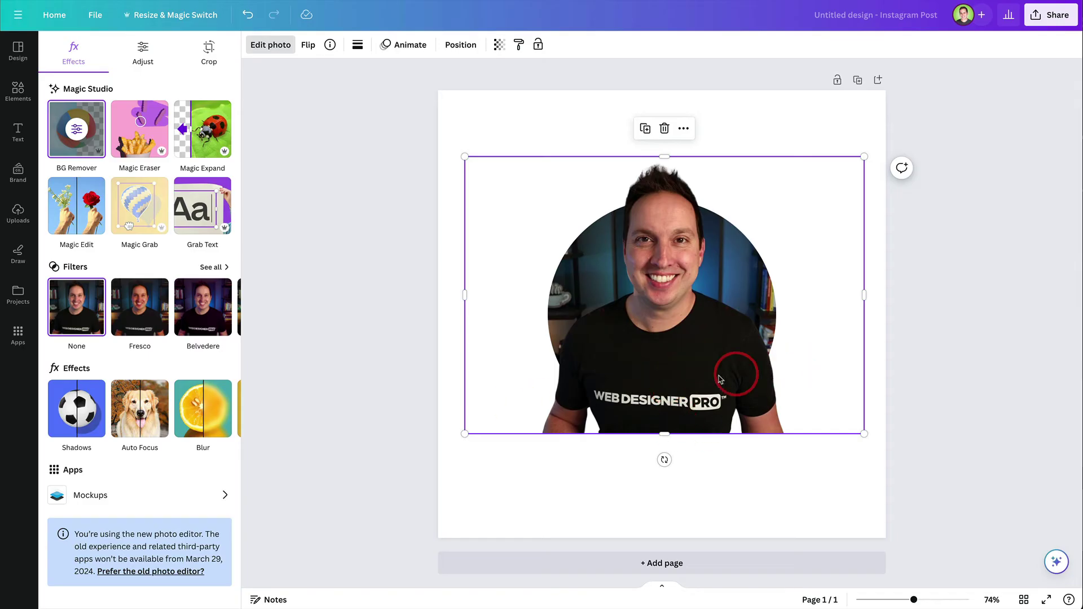
# Crop the cutout's bottom up to mid-circle and fine-tune its width to match.
pyautogui.moveTo(666, 434); pyautogui.dragTo(669, 346)
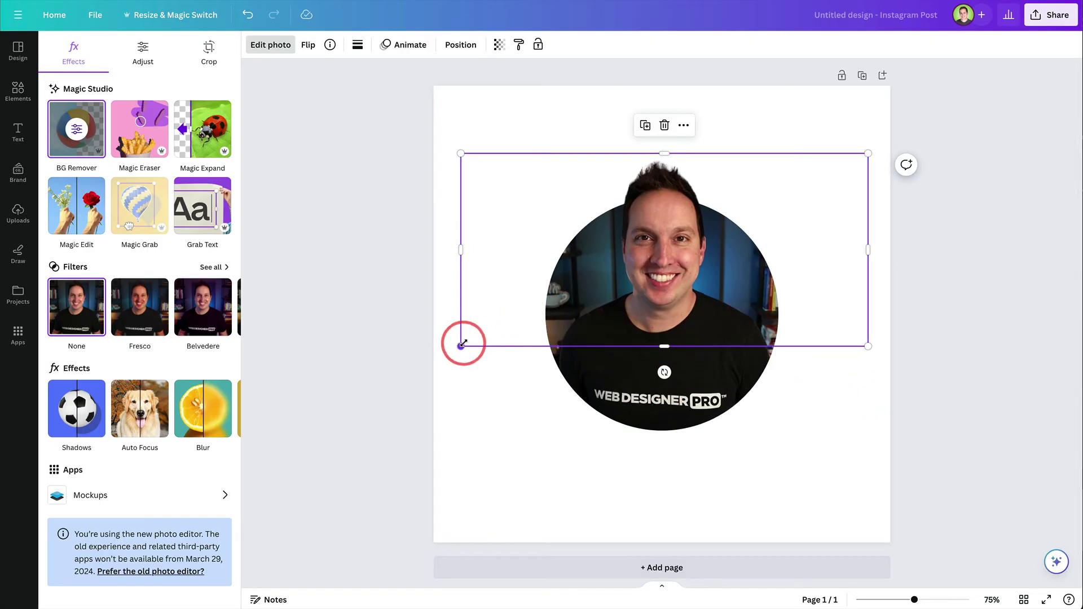
pyautogui.moveTo(461, 346); pyautogui.dragTo(465, 344)
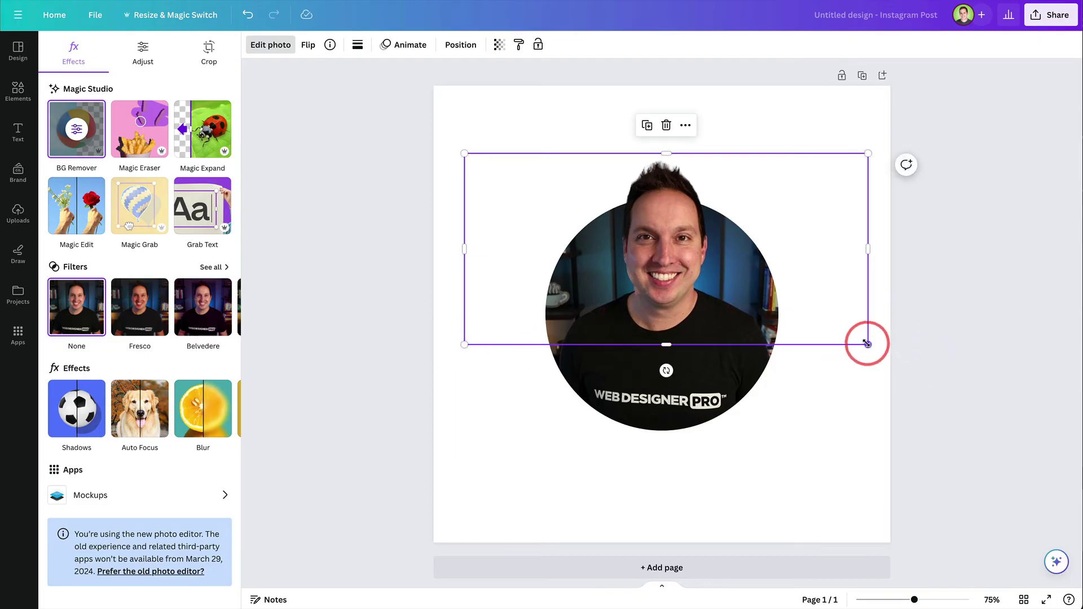
pyautogui.moveTo(867, 344); pyautogui.dragTo(862, 341)
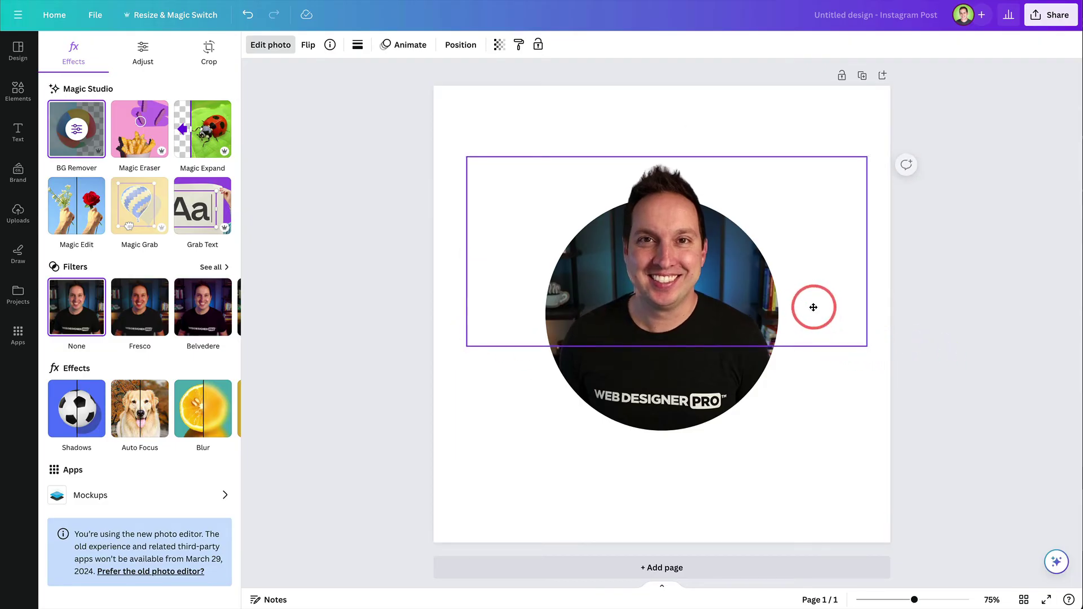
pyautogui.click(813, 307)
pyautogui.click(998, 279)
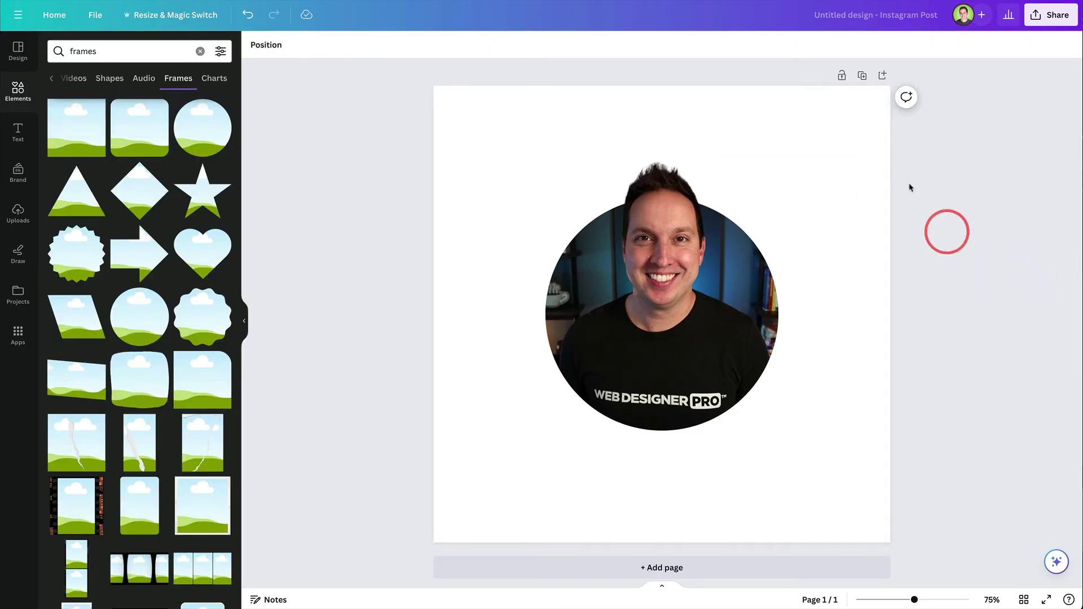
# Select the cutout and circle photo, unlock them, enlarge them together, and group them.
pyautogui.moveTo(928, 158); pyautogui.dragTo(504, 458)
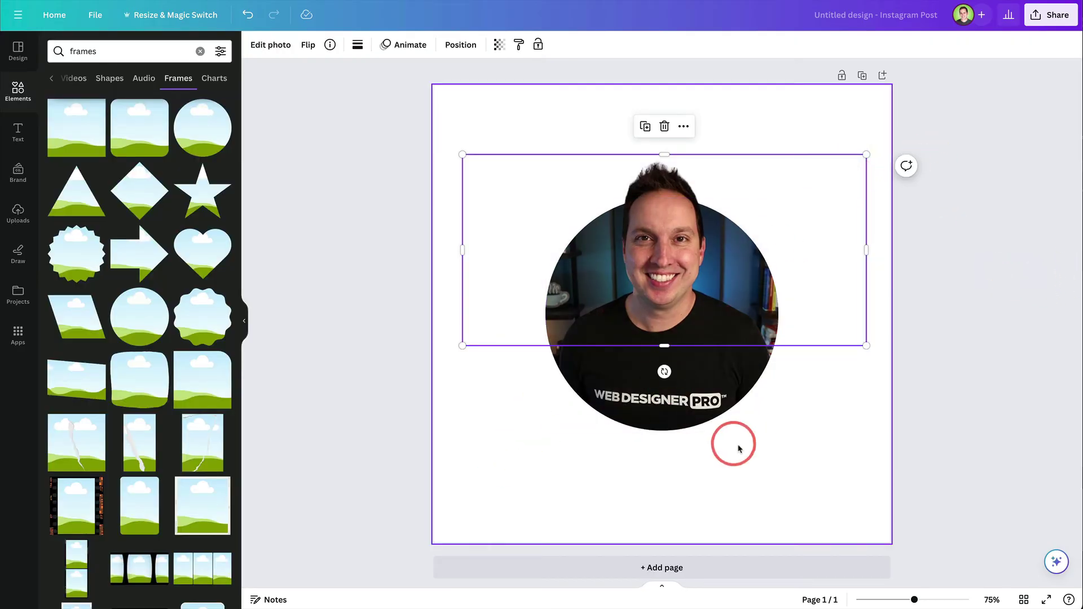
pyautogui.keyDown('shift'); pyautogui.click(698, 425); pyautogui.keyUp('shift')
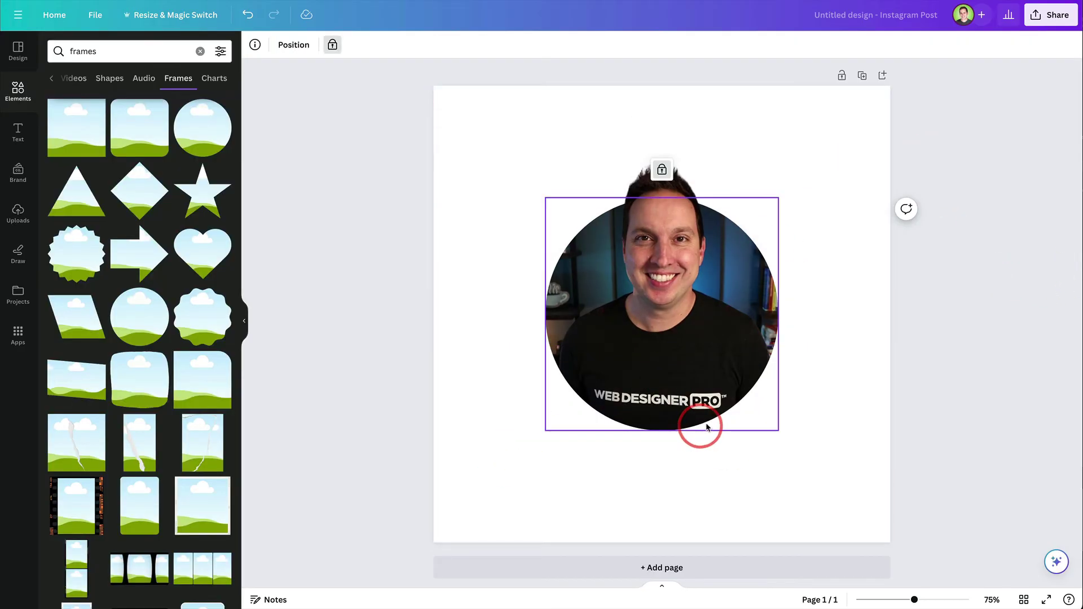
pyautogui.click(662, 169)
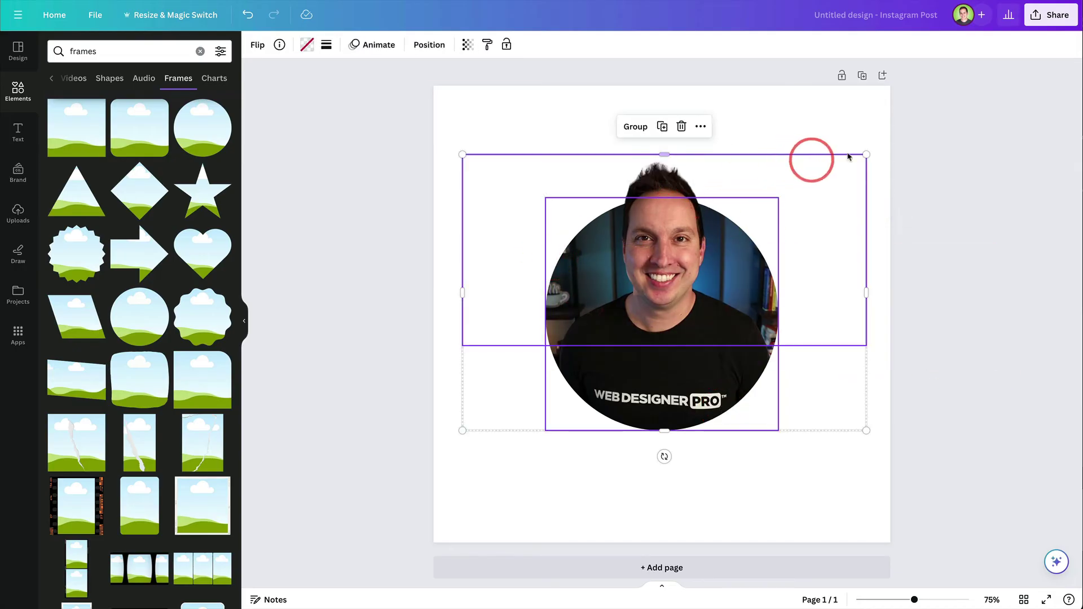
pyautogui.moveTo(866, 155); pyautogui.dragTo(947, 83)
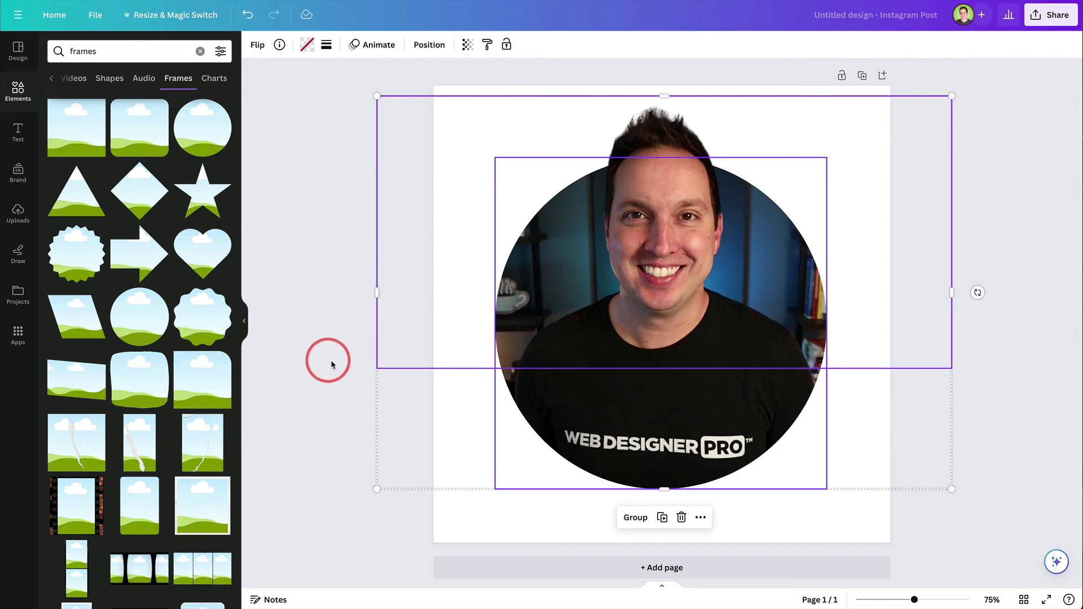
pyautogui.hotkey('ctrl', 'g')
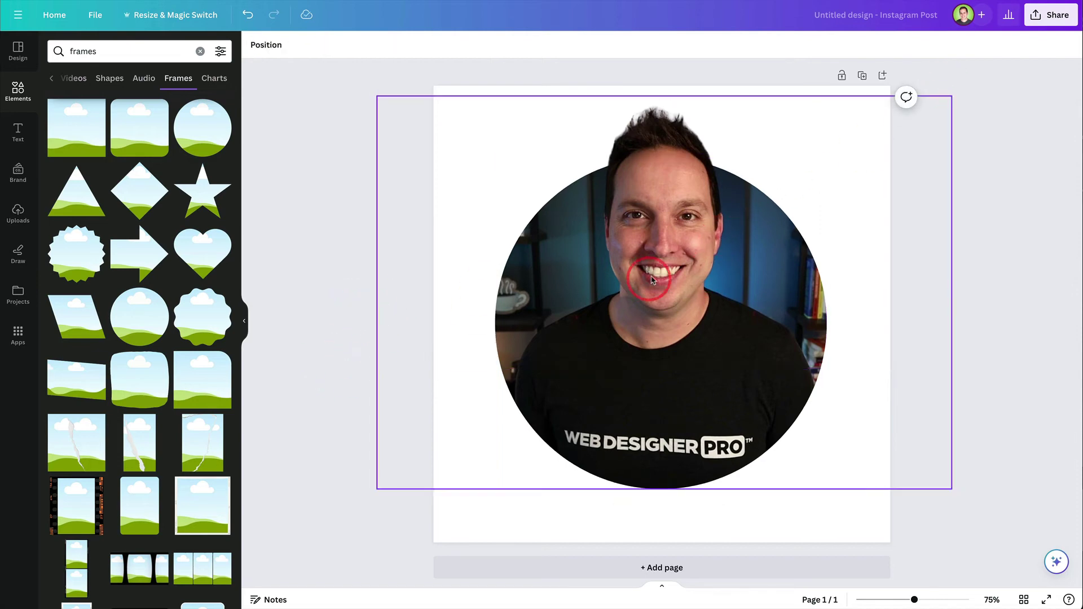
# Centre the grouped profile image on the page and enlarge it slightly.
pyautogui.moveTo(667, 395); pyautogui.dragTo(659, 277)
pyautogui.moveTo(728, 287); pyautogui.dragTo(734, 287)
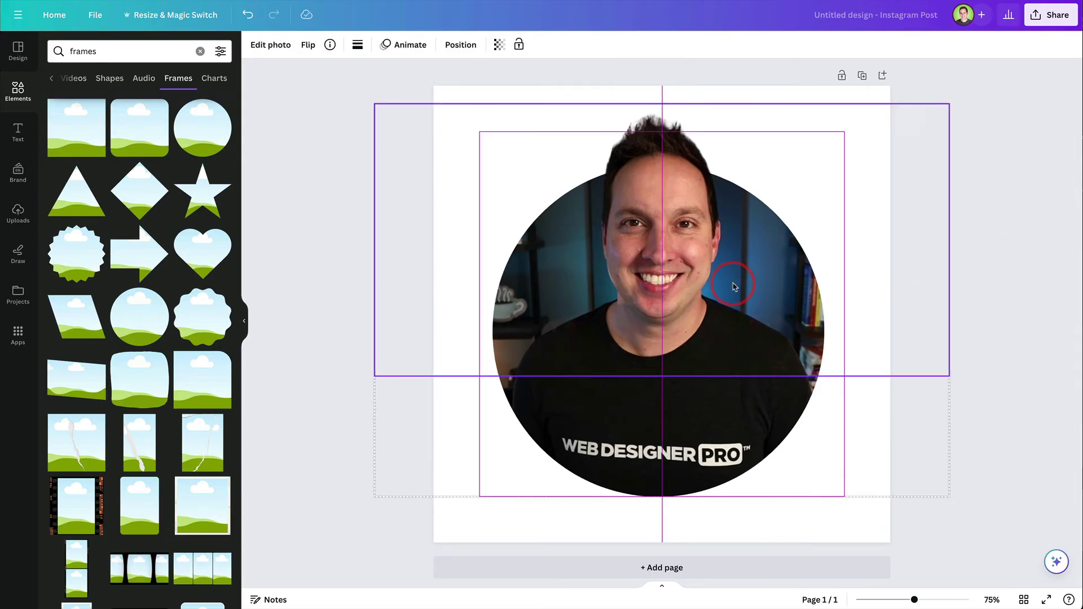
pyautogui.click(1004, 133)
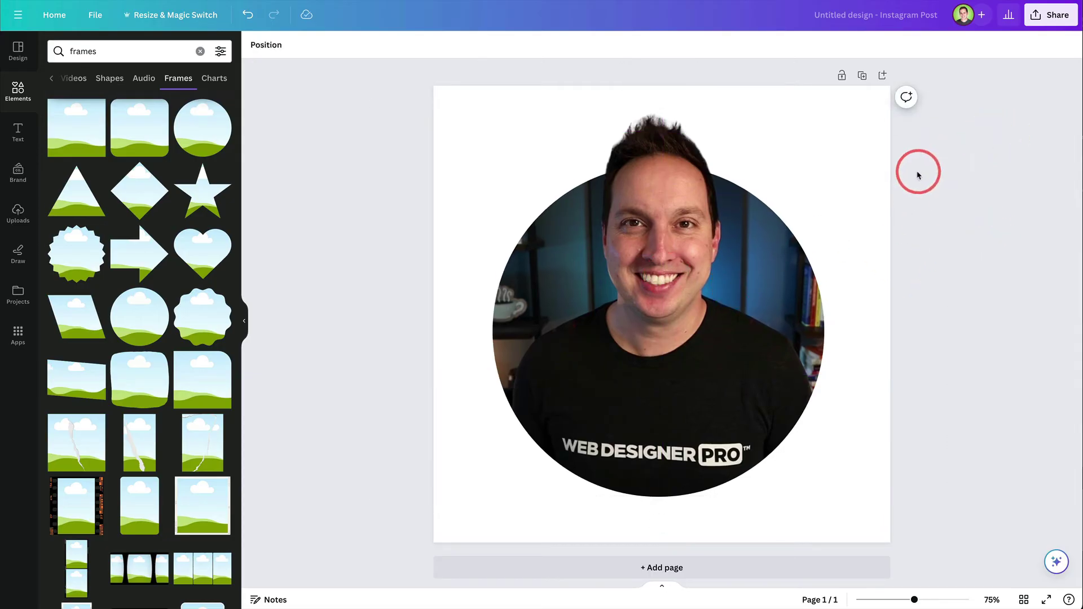
pyautogui.click(842, 157)
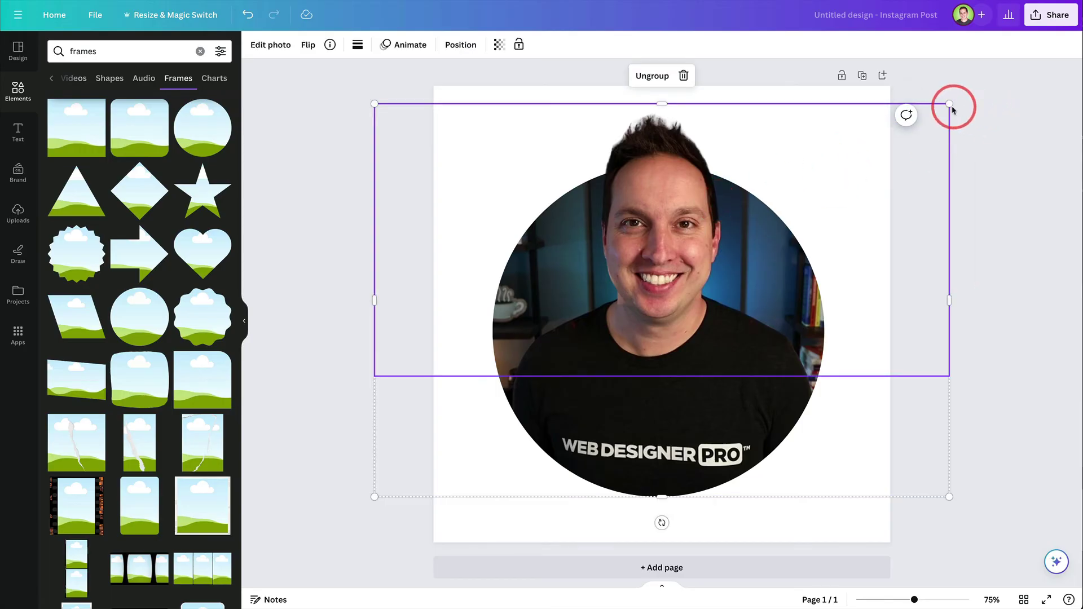
pyautogui.moveTo(954, 105); pyautogui.dragTo(994, 60)
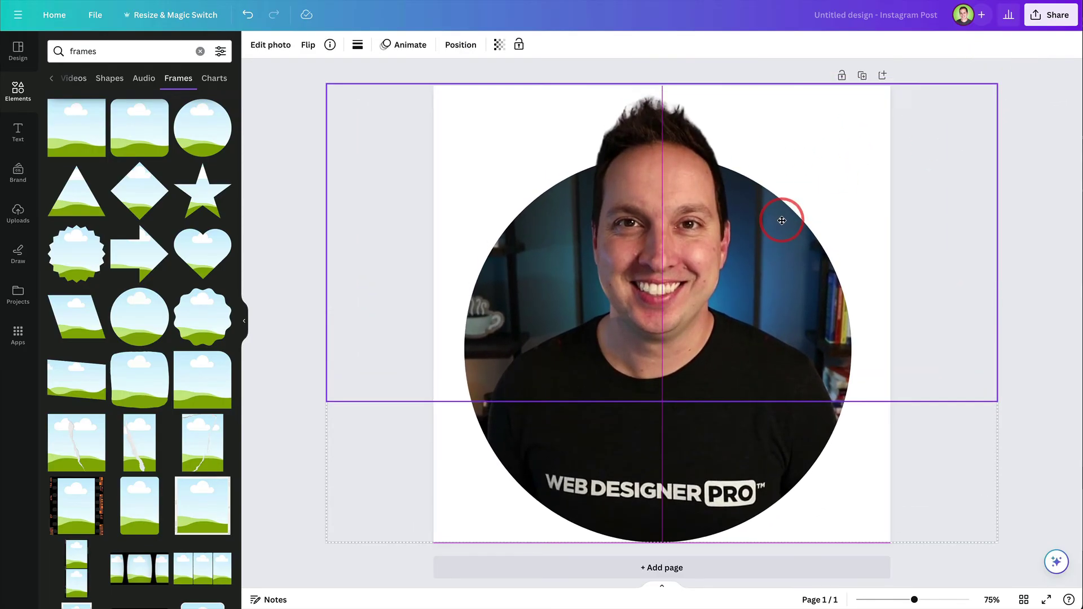
pyautogui.click(1049, 15)
pyautogui.click(937, 296)
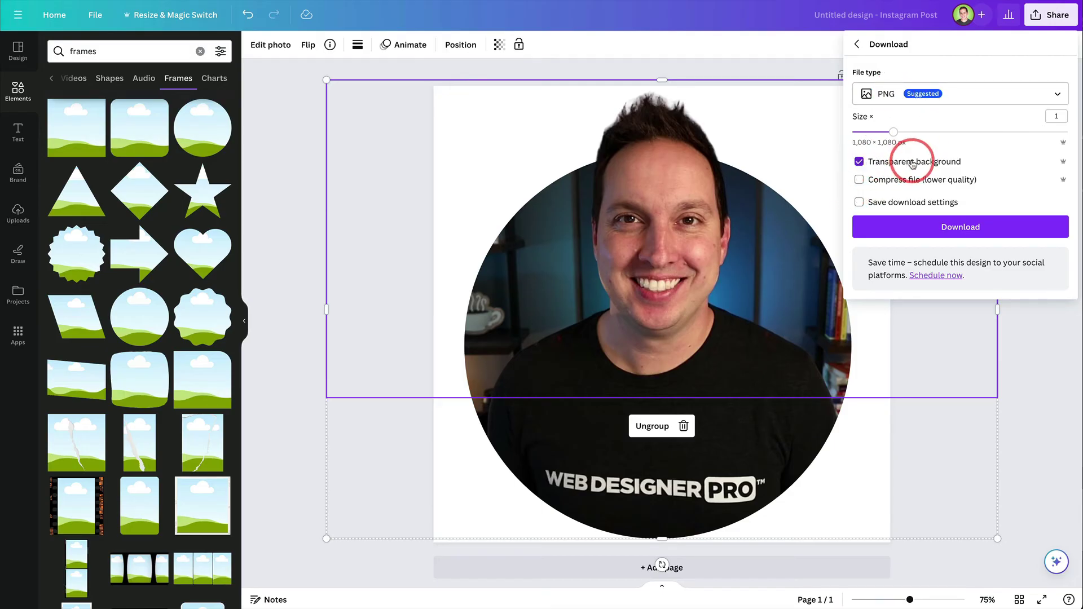
pyautogui.click(933, 93)
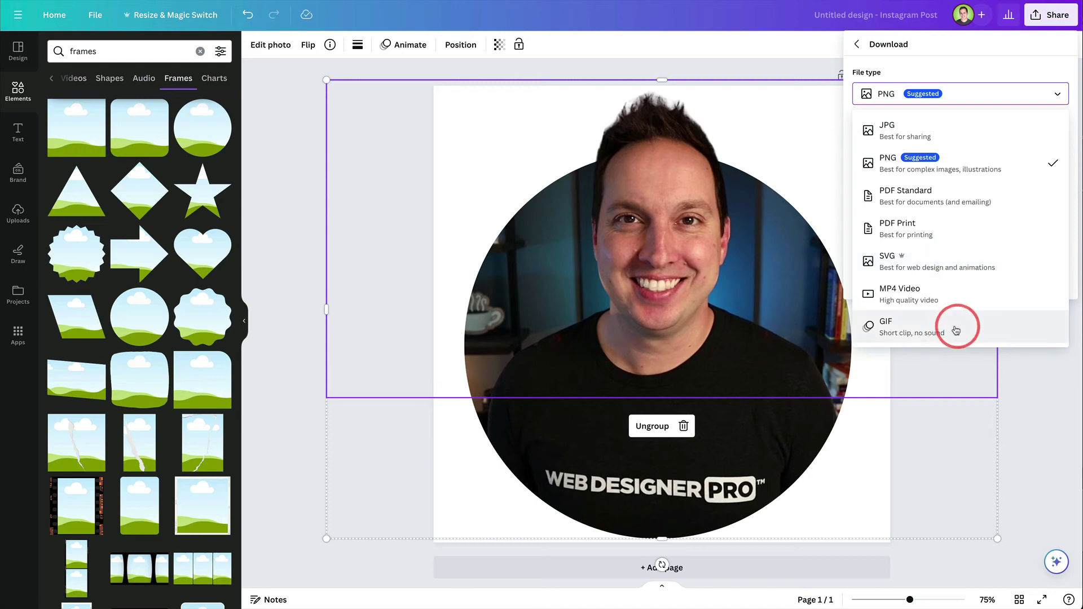
pyautogui.click(758, 72)
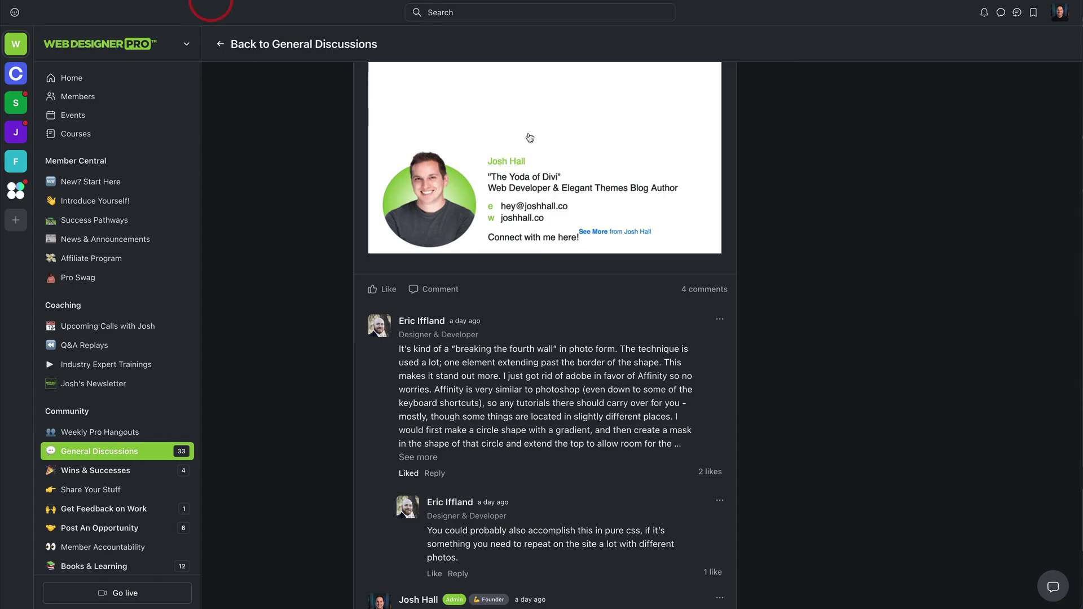
# Highlight 'breaking the fourth wall' in the General Discussions post's first comment.
pyautogui.scroll(-2, 727, 208)
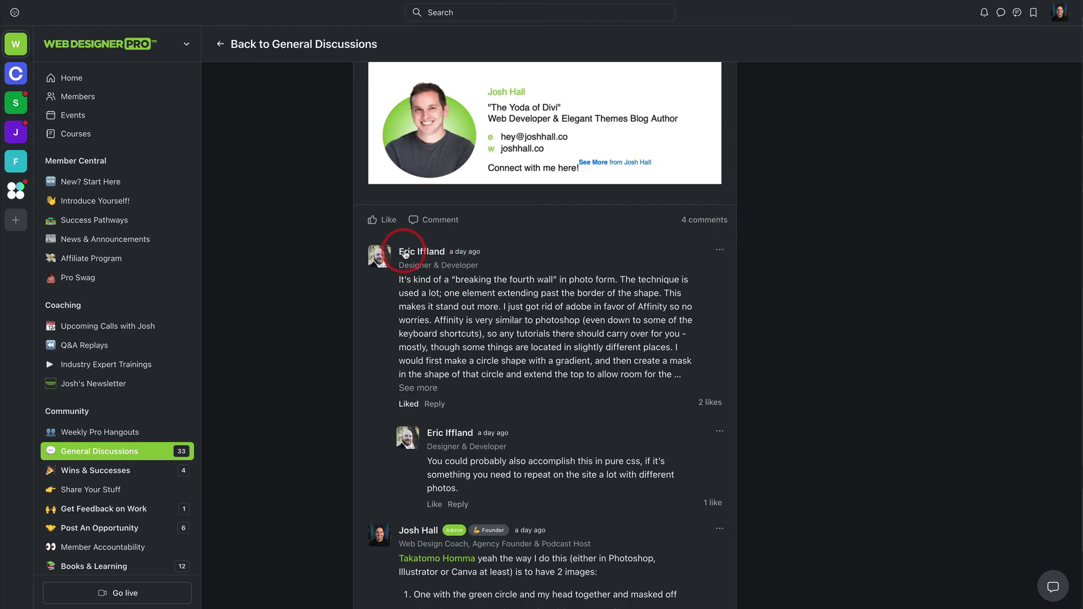
pyautogui.moveTo(455, 284); pyautogui.dragTo(551, 286)
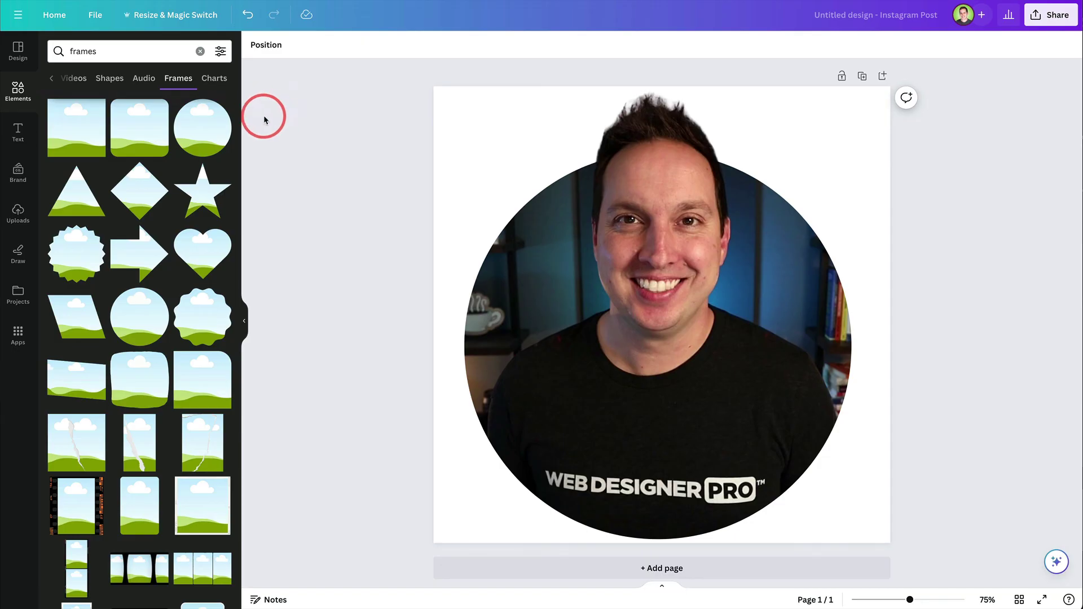
# Ungroup the head cutout from the circle photo via Position > Layers, then deselect everything.
pyautogui.click(466, 120)
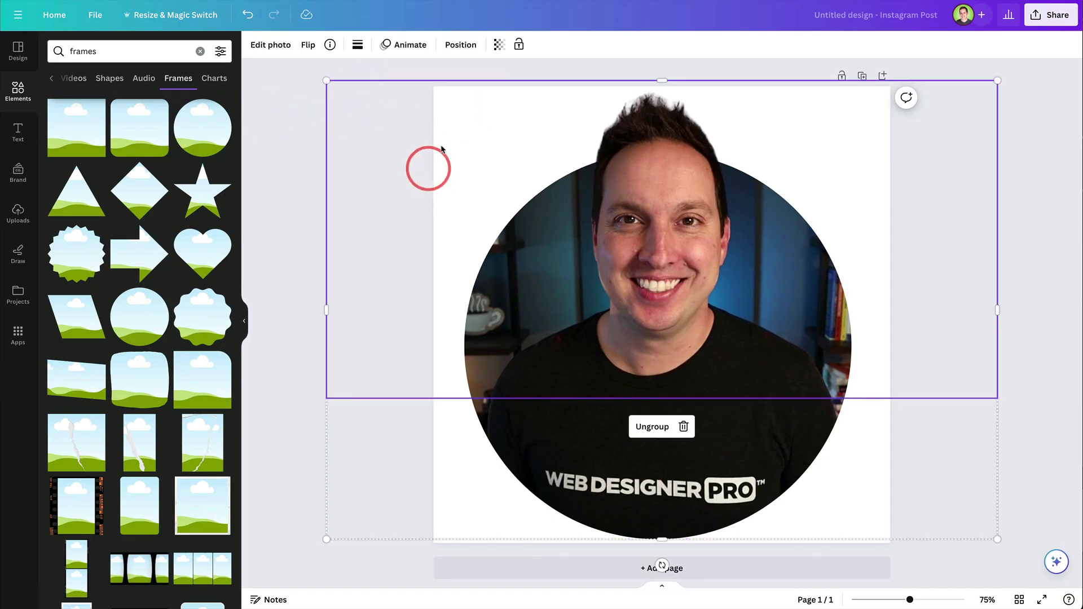
pyautogui.click(464, 50)
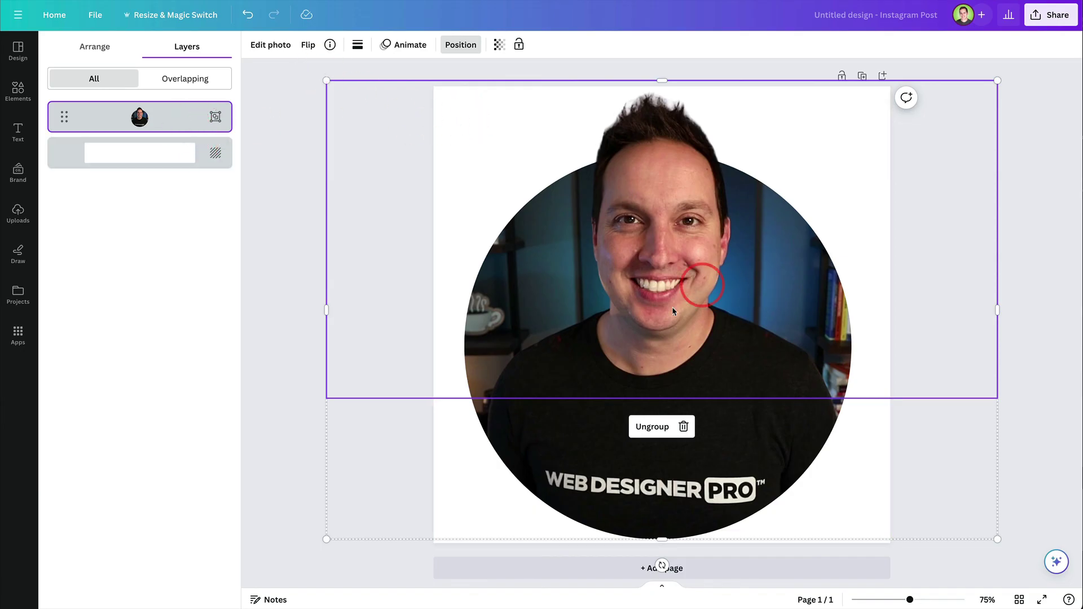
pyautogui.click(810, 438)
pyautogui.rightClick(702, 321)
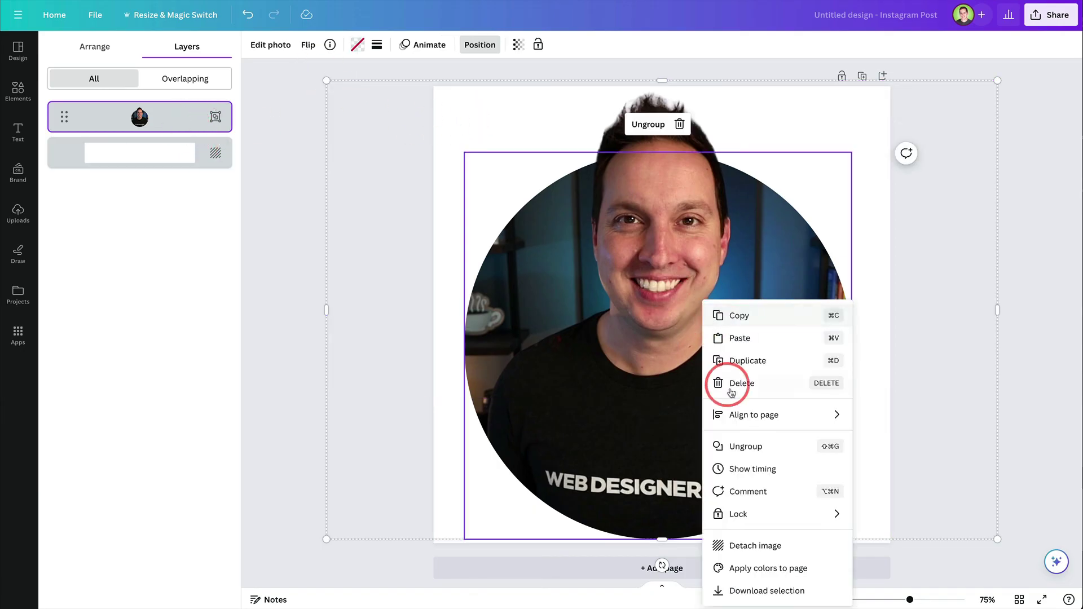
pyautogui.click(727, 443)
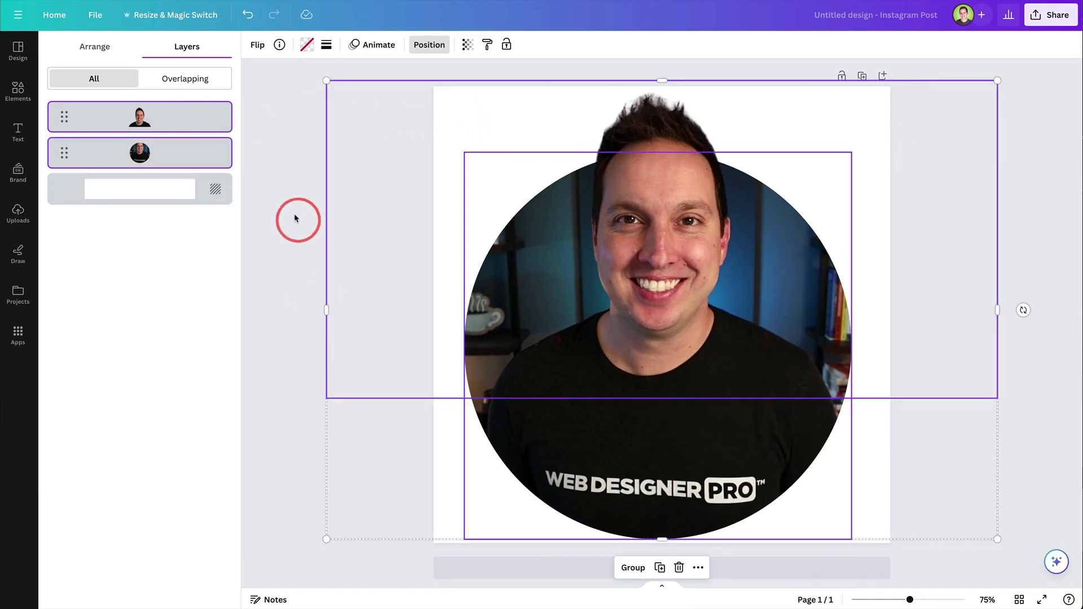
pyautogui.click(429, 45)
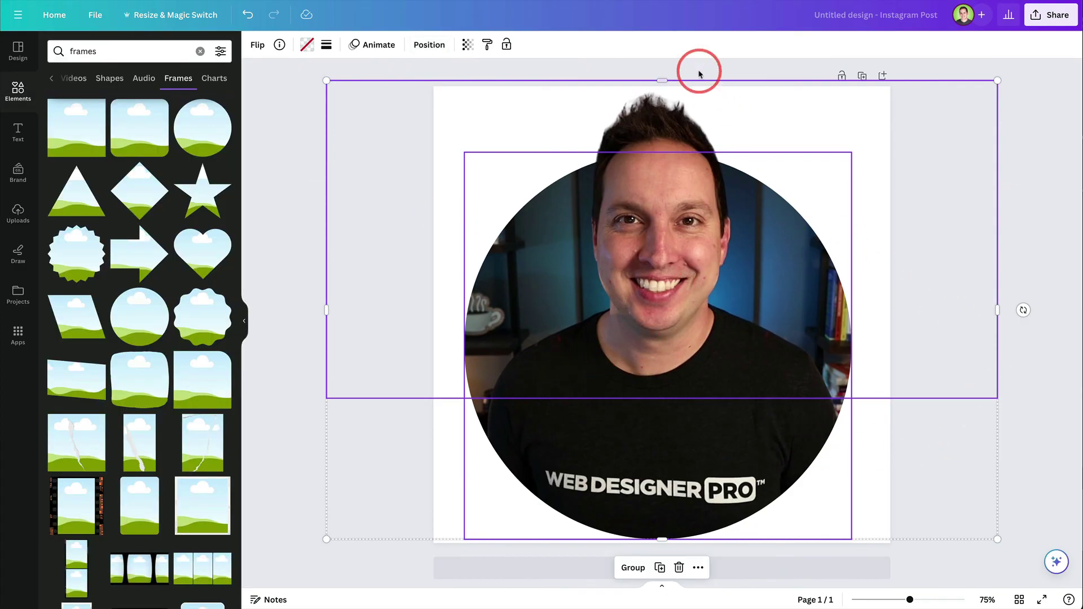
pyautogui.click(700, 70)
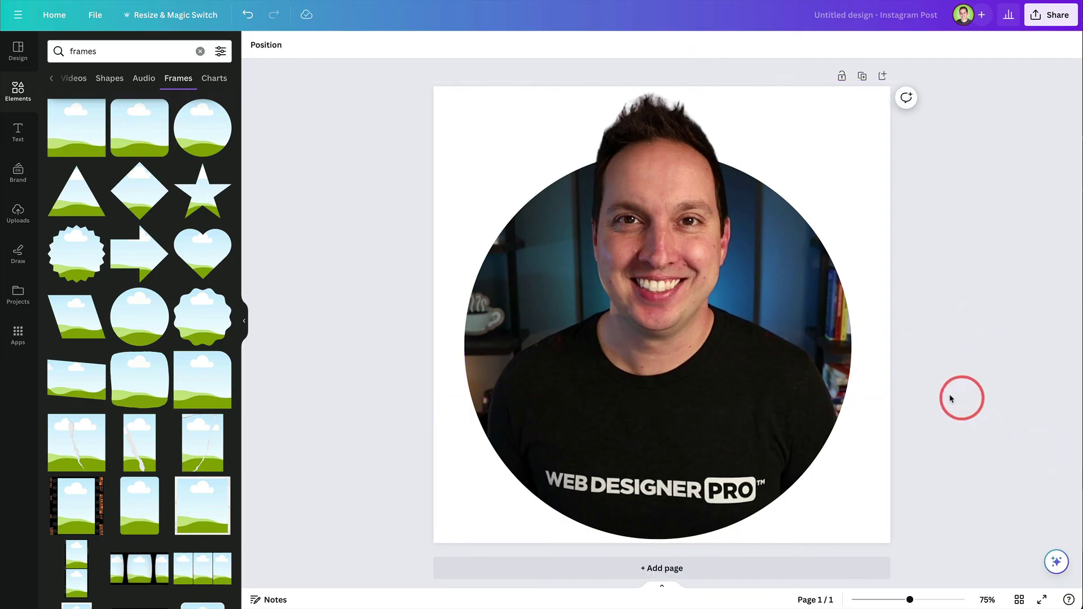